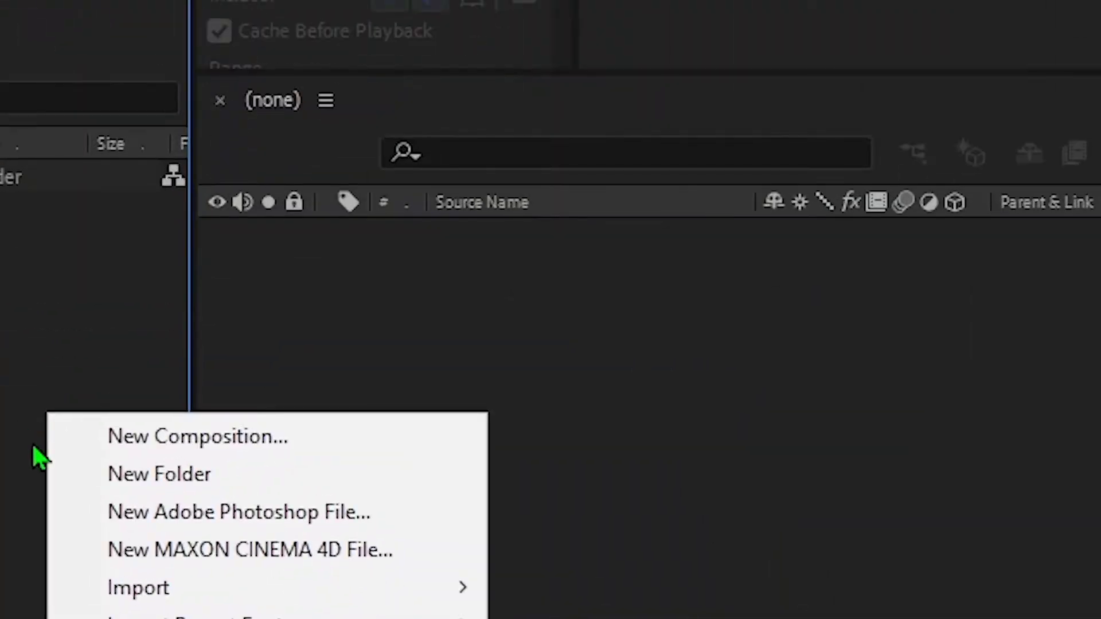
- Import concert-768722_1920.jpg and the song MP3, then select the MP3 in the Project panel
mouse_move(376, 601)
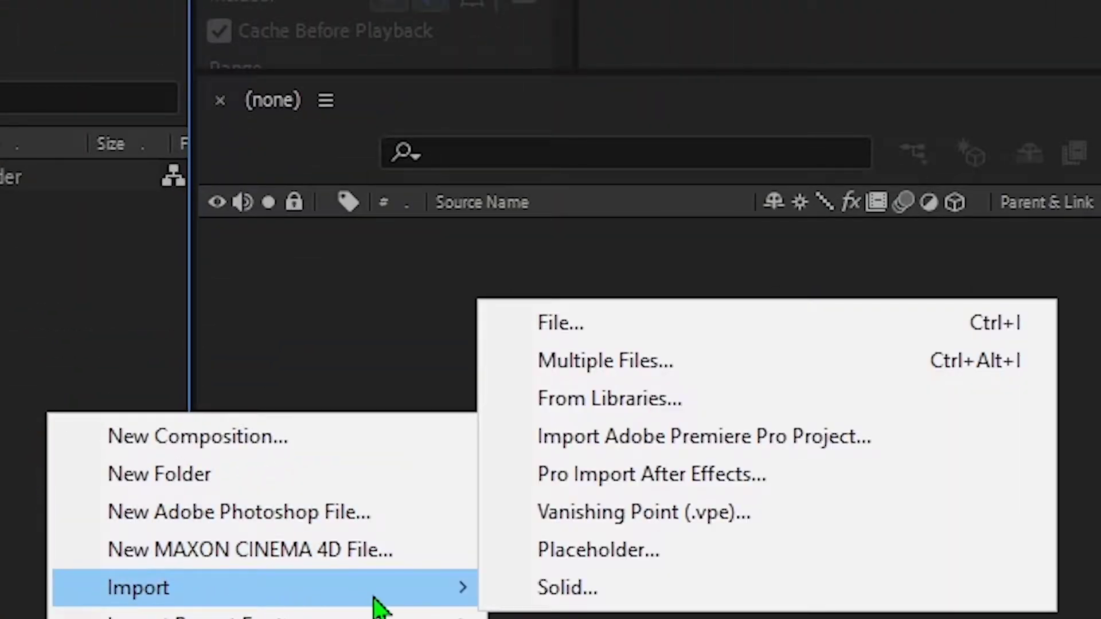
left_click(650, 334)
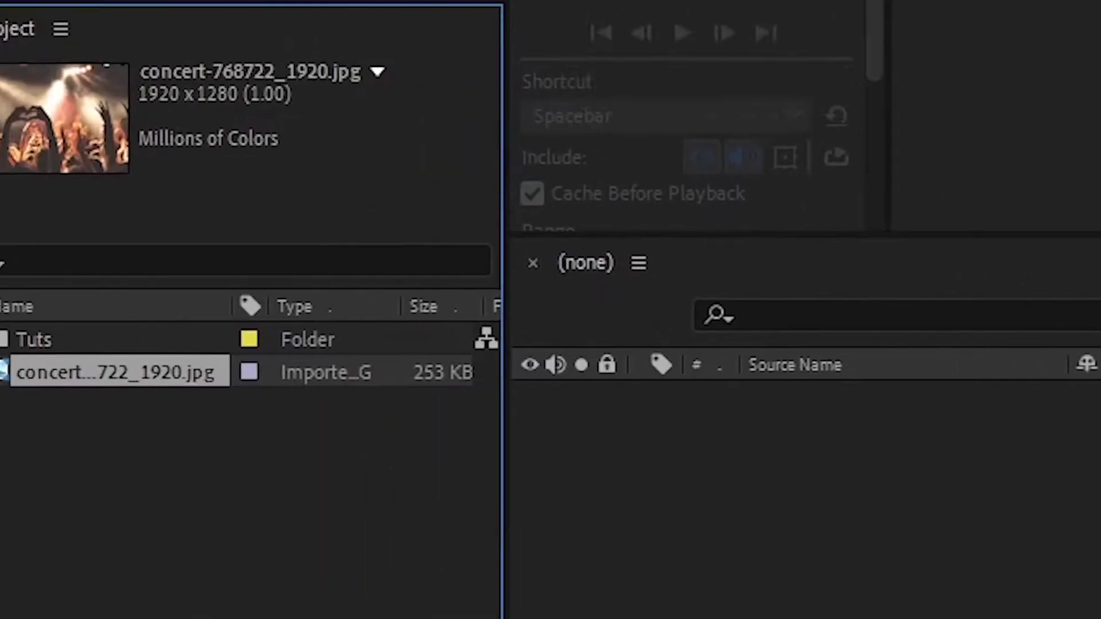
right_click(176, 549)
mouse_move(356, 450)
left_click(758, 202)
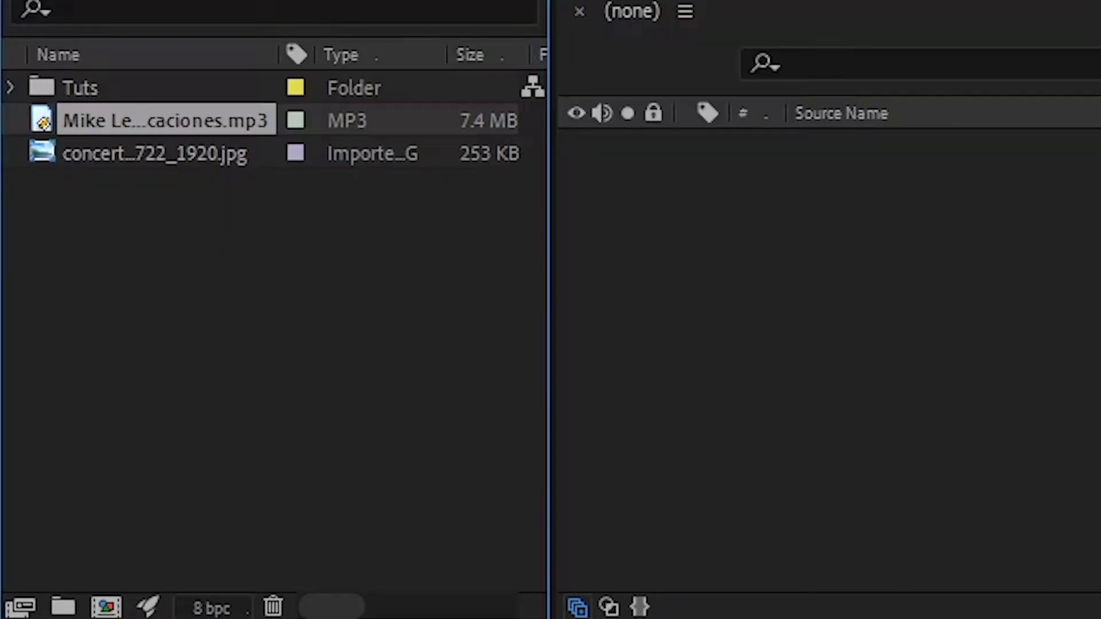
left_click(750, 381)
left_click(344, 287)
left_click(172, 127)
right_click(172, 127)
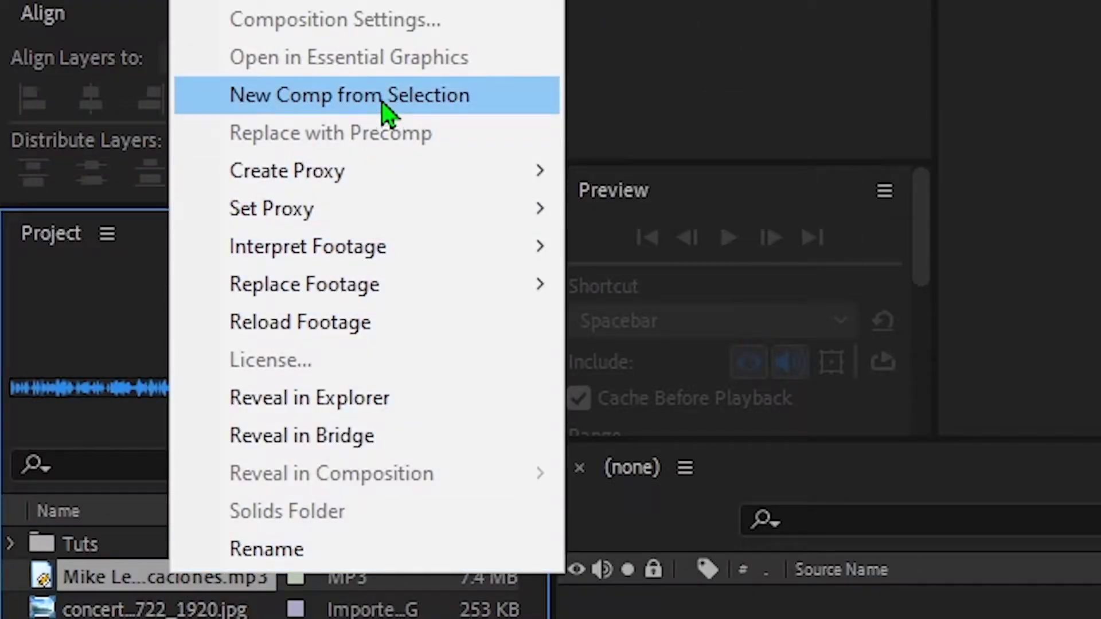
- Make a 1920 x 1080, 60 fps composition from the song MP3 with New Comp from Selection
left_click(382, 101)
left_click(569, 407)
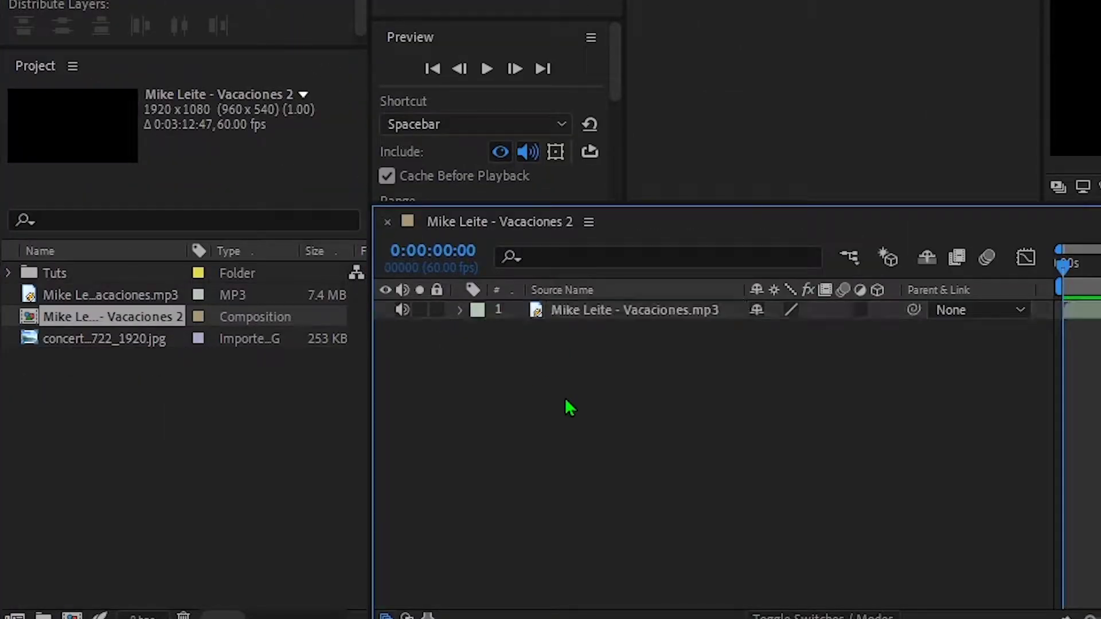
- Add a new solid layer named Spectrum to the composition
right_click(596, 406)
mouse_move(860, 149)
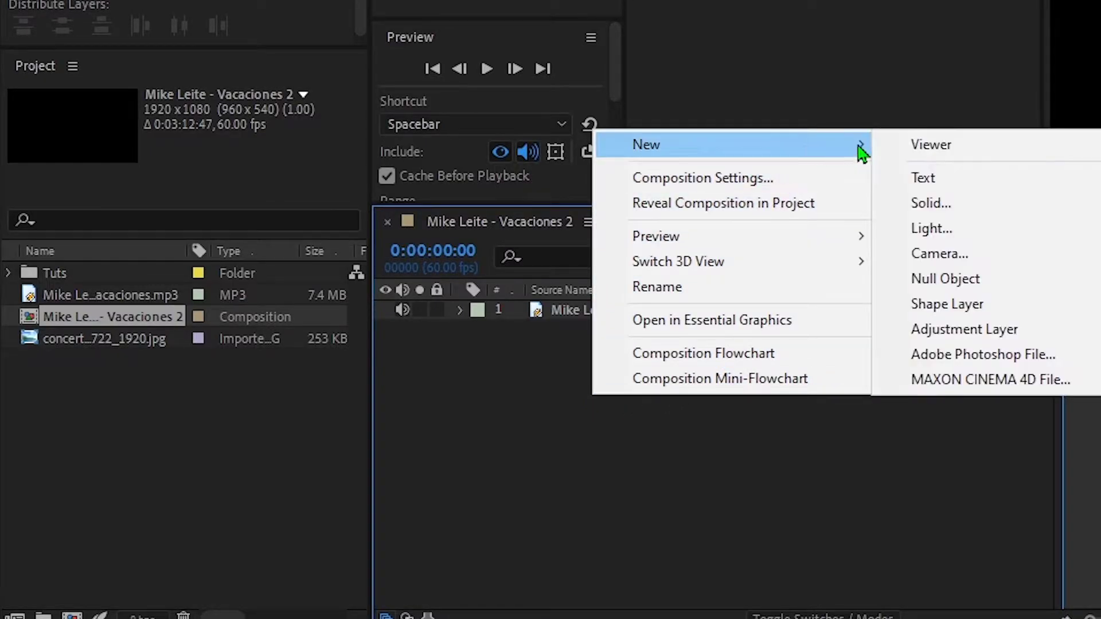
left_click(969, 206)
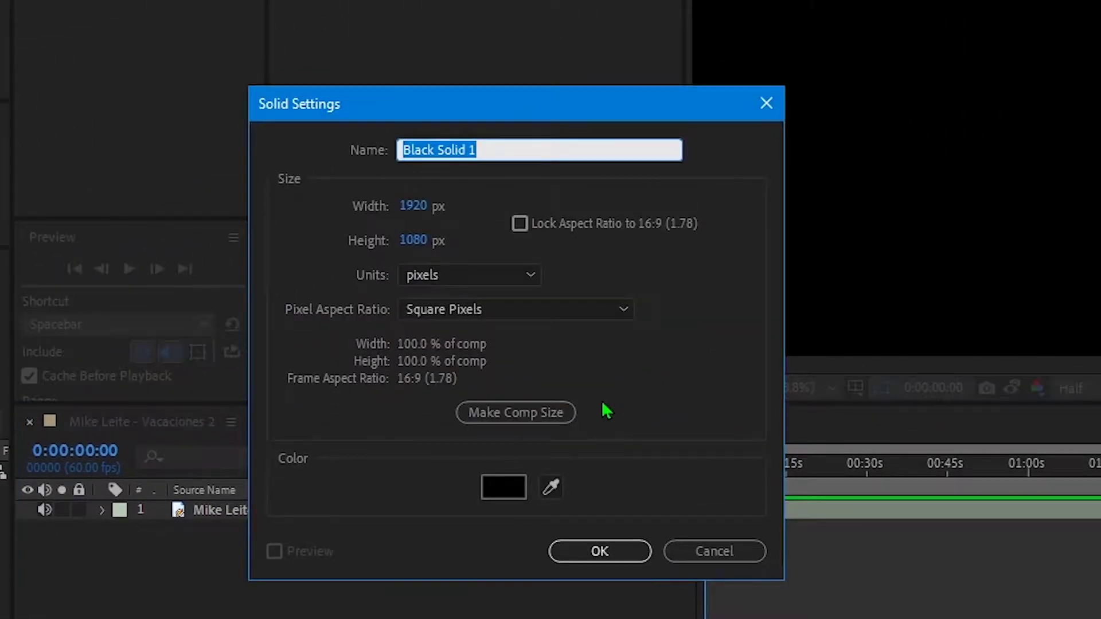
type("Spectrum")
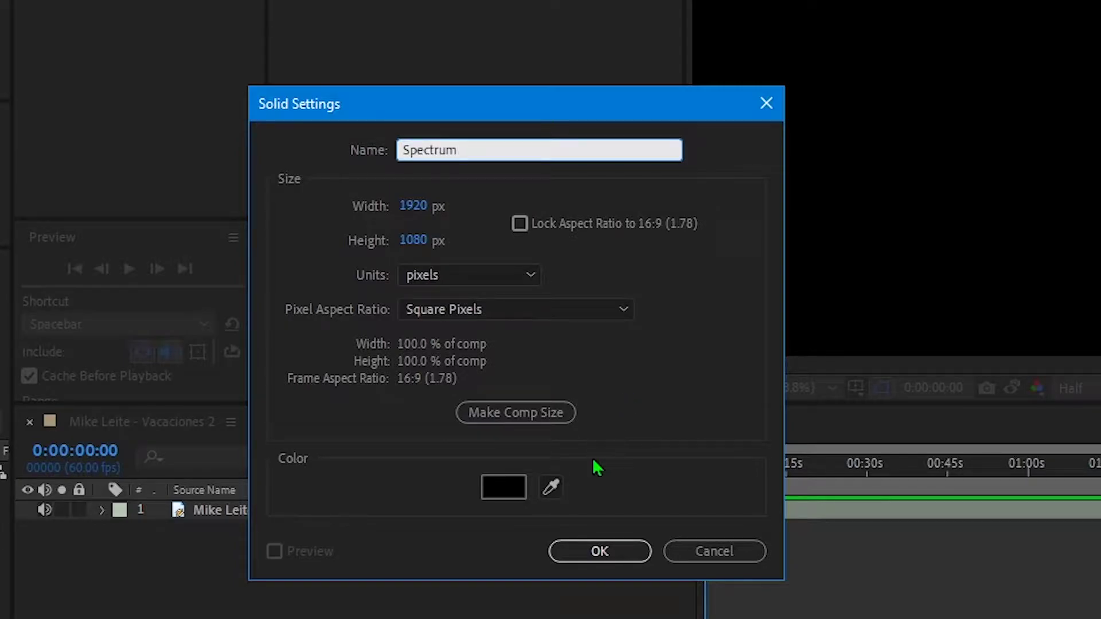
left_click(609, 552)
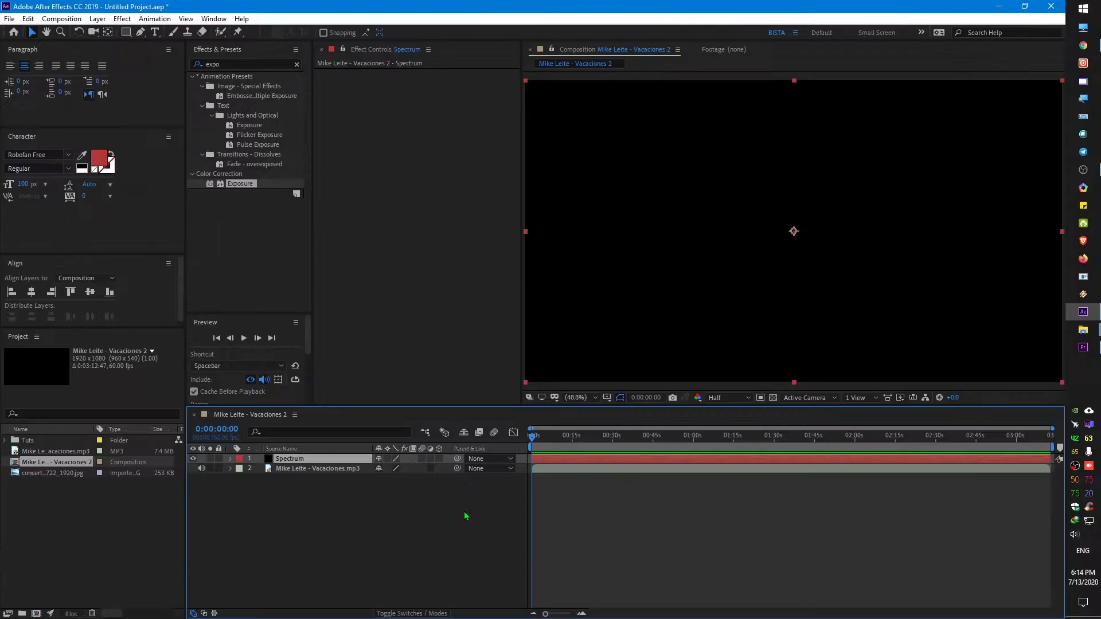
left_click(461, 516)
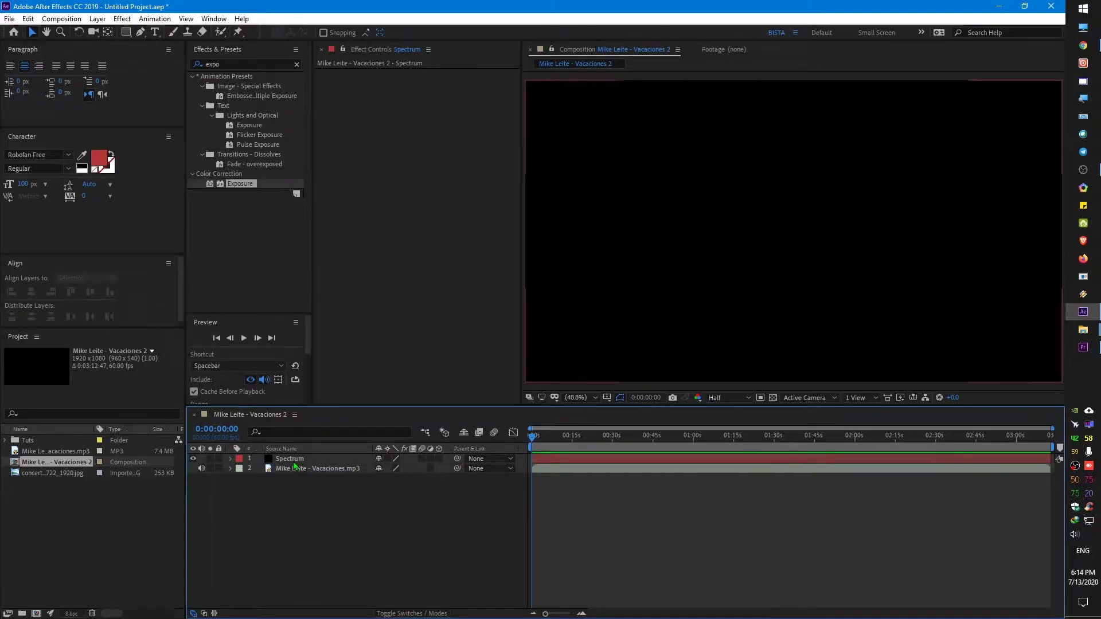
- Place the concert photo into the timeline as layer 3 and select the Spectrum solid
left_click_drag(41, 476, 254, 520)
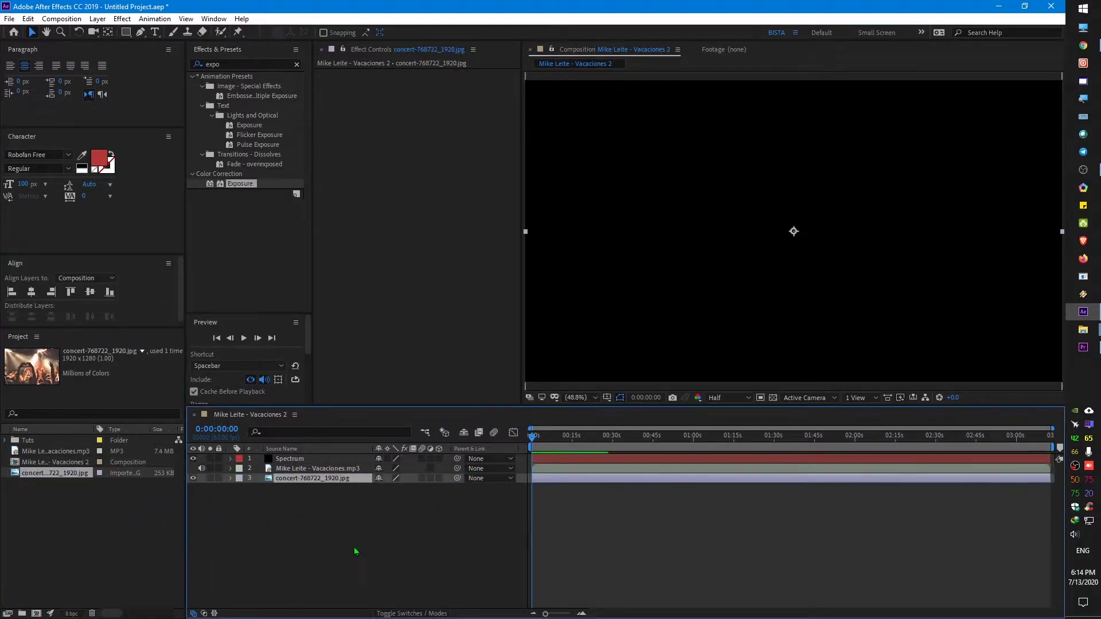
left_click(303, 458)
left_click(301, 470)
left_click(303, 478)
left_click(314, 528)
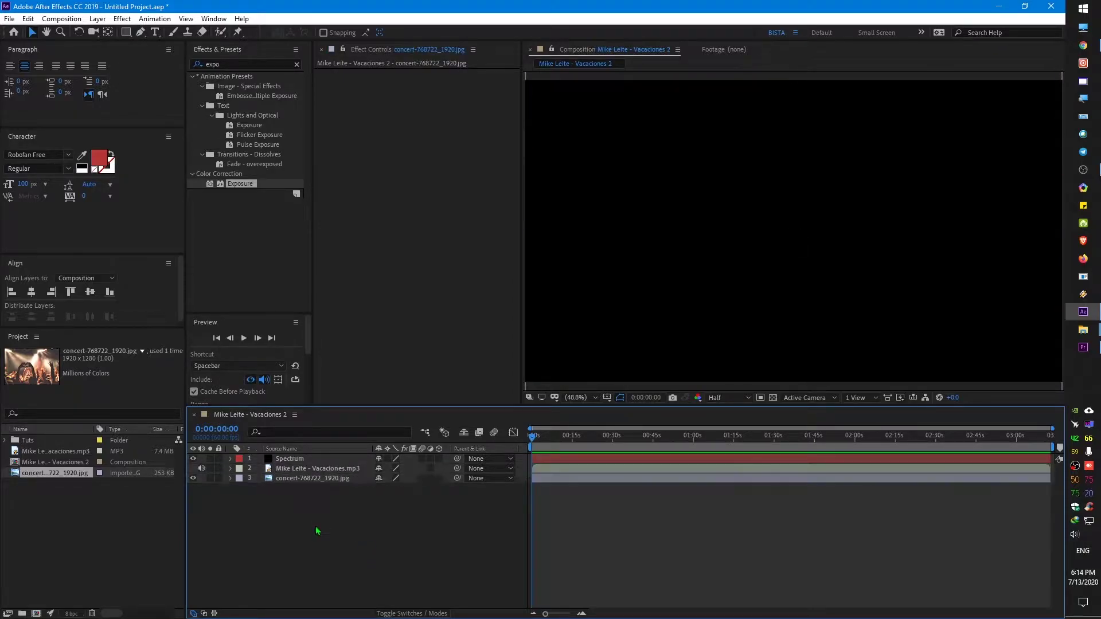
left_click(299, 459)
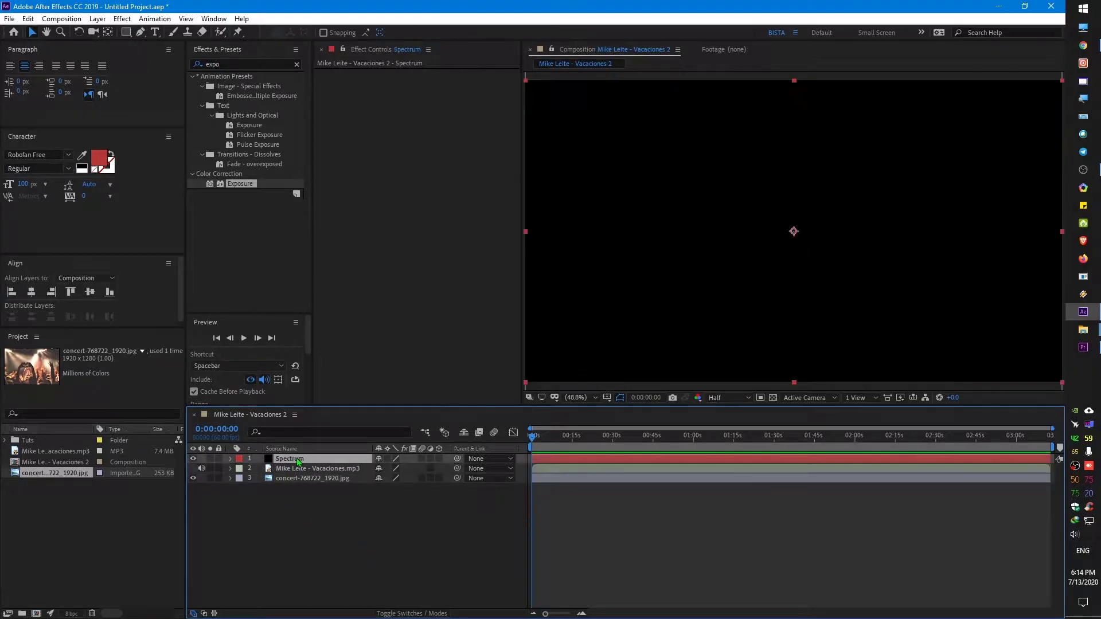
left_click(297, 65)
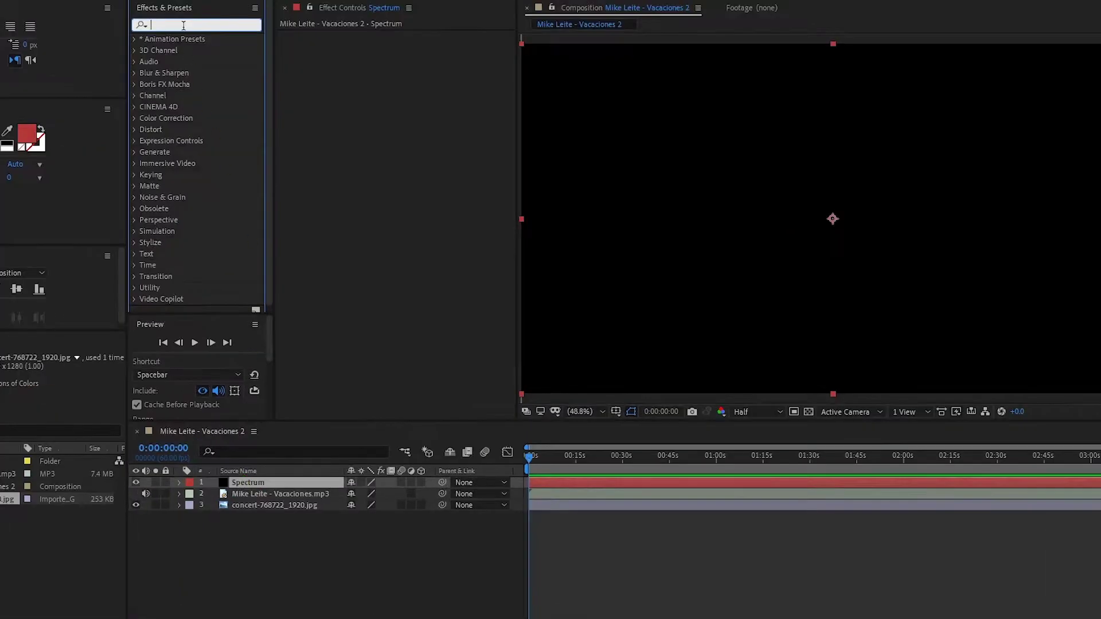
- Apply Audio Spectrum to the Spectrum solid and hide the concert photo layer
type("exposure")
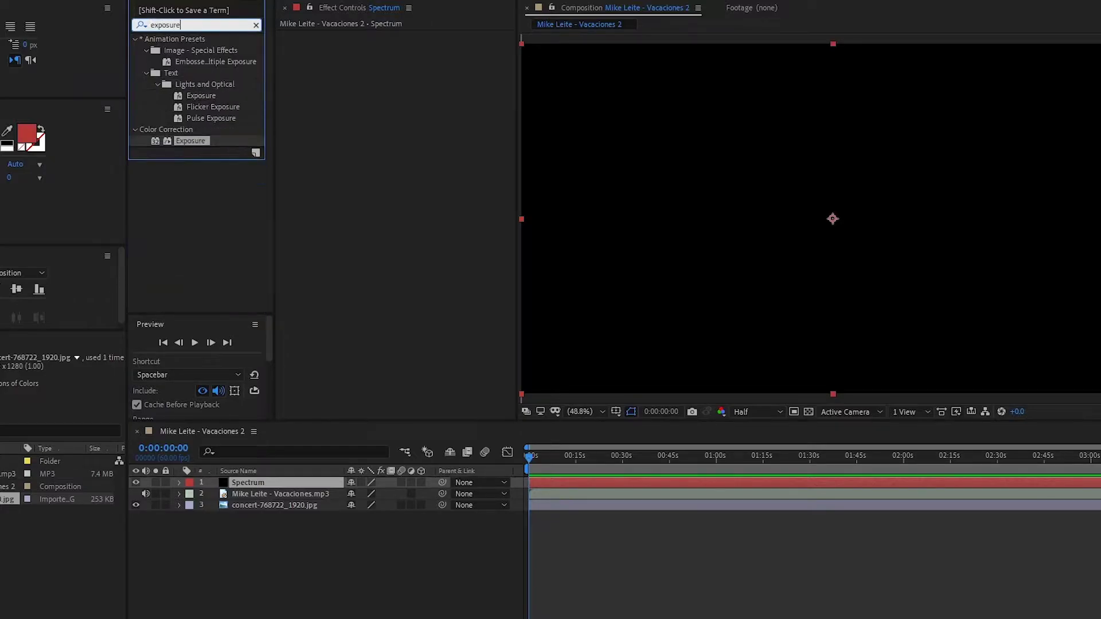
left_click(256, 25)
type("audio spectrum")
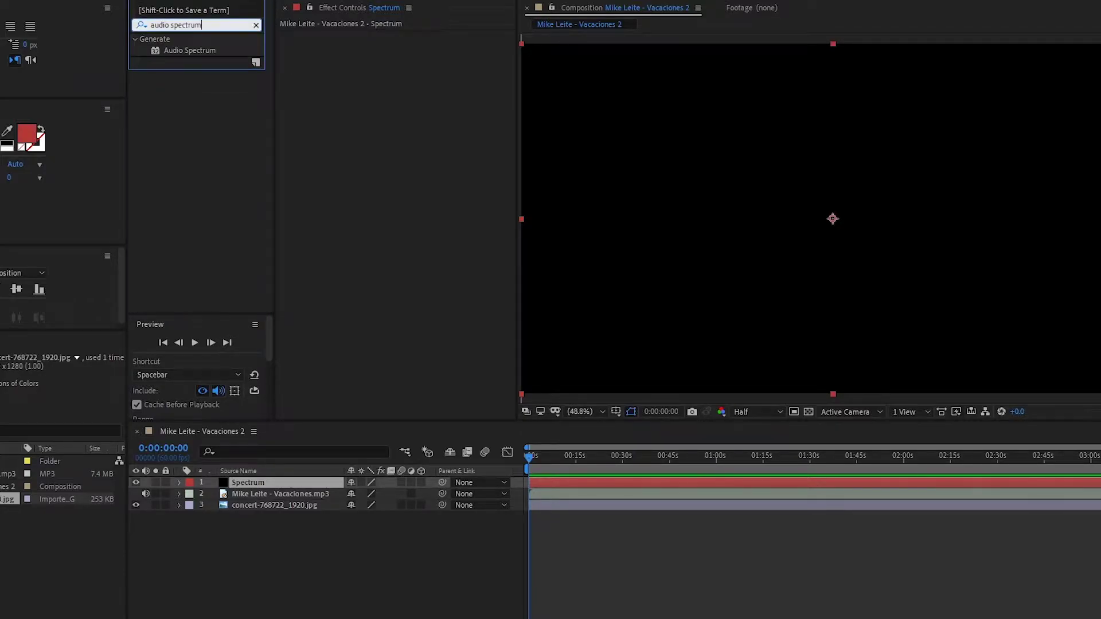
left_click_drag(189, 50, 358, 149)
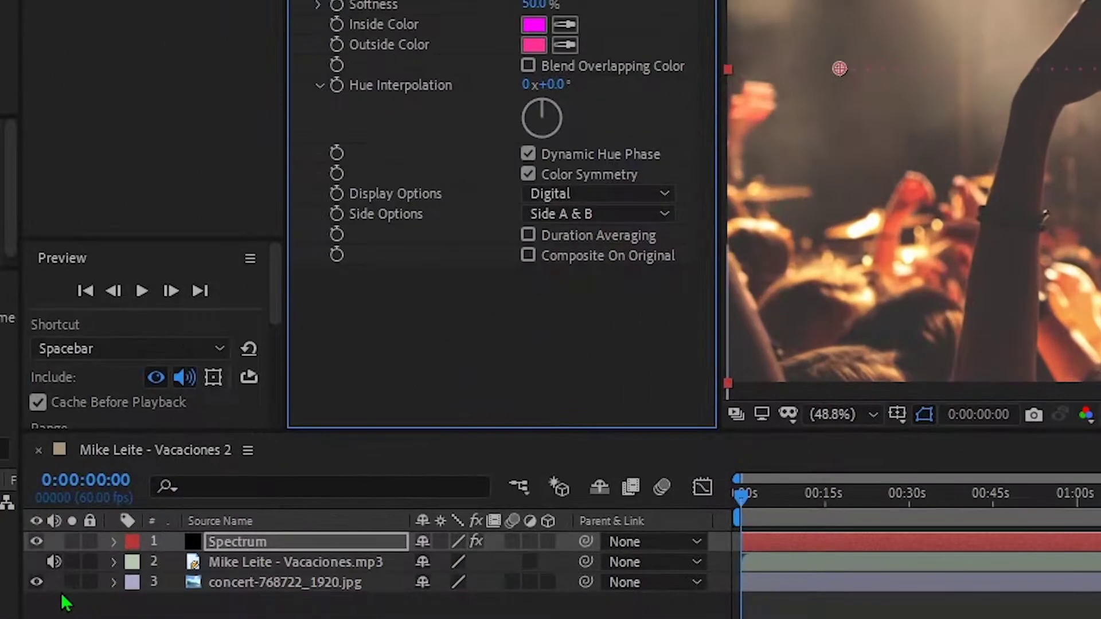
left_click(0, 615)
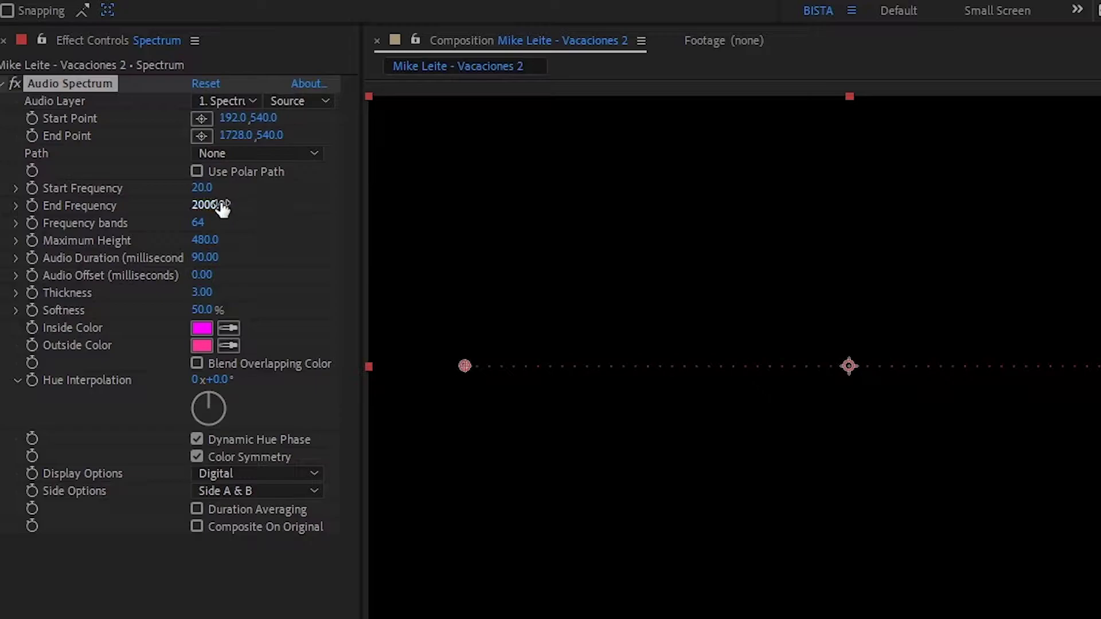
left_click(245, 103)
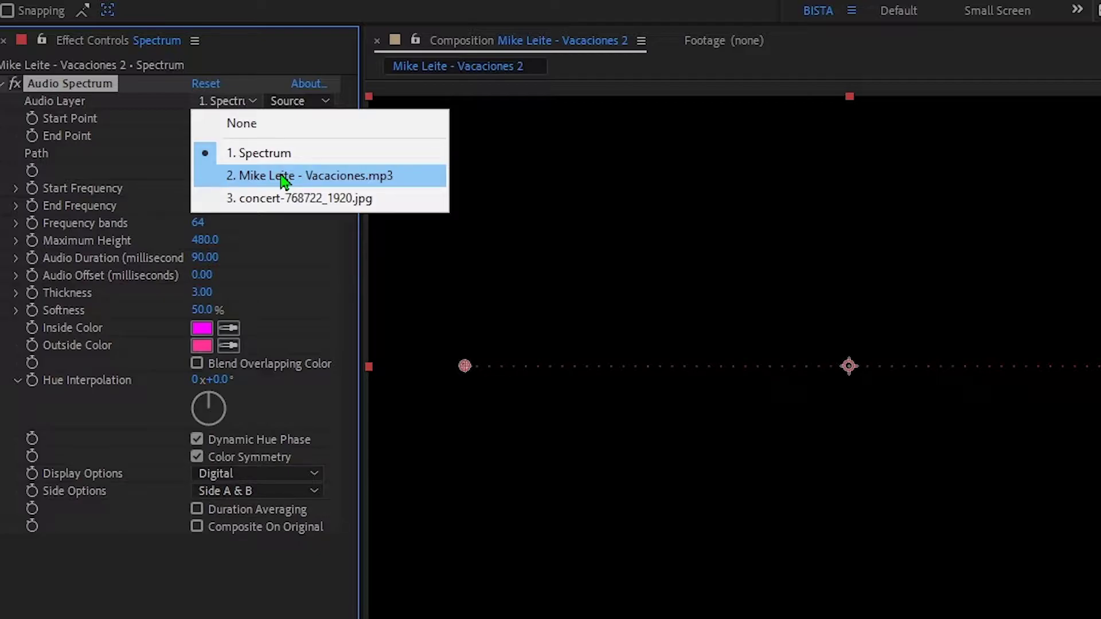
- Use the song MP3 as the spectrum's audio layer and set End Frequency to 500
left_click(332, 176)
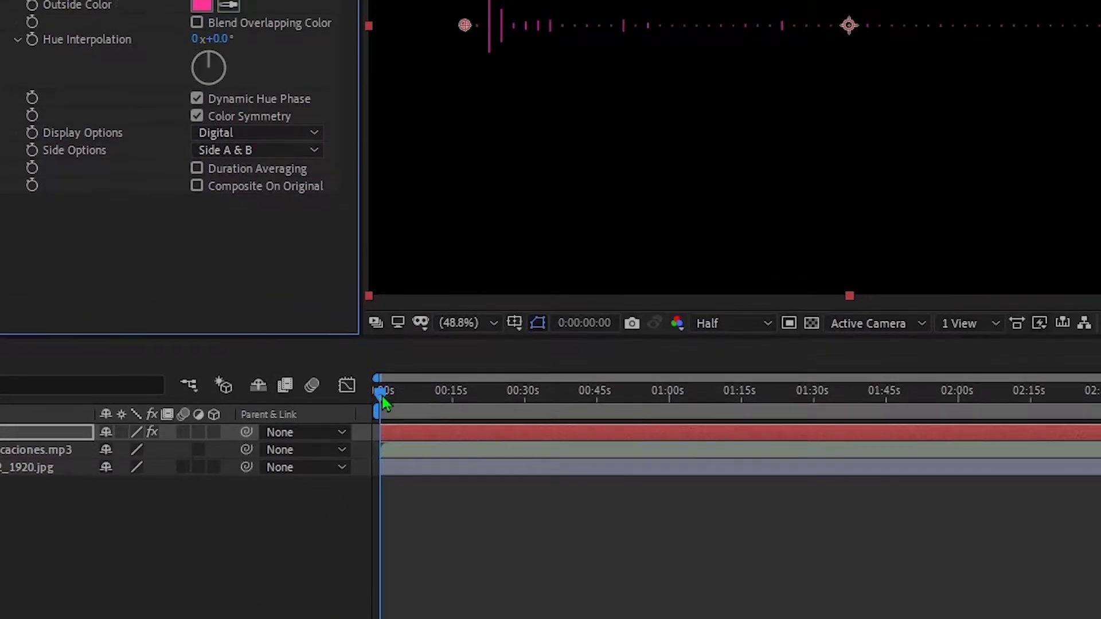
left_click_drag(381, 396, 469, 541)
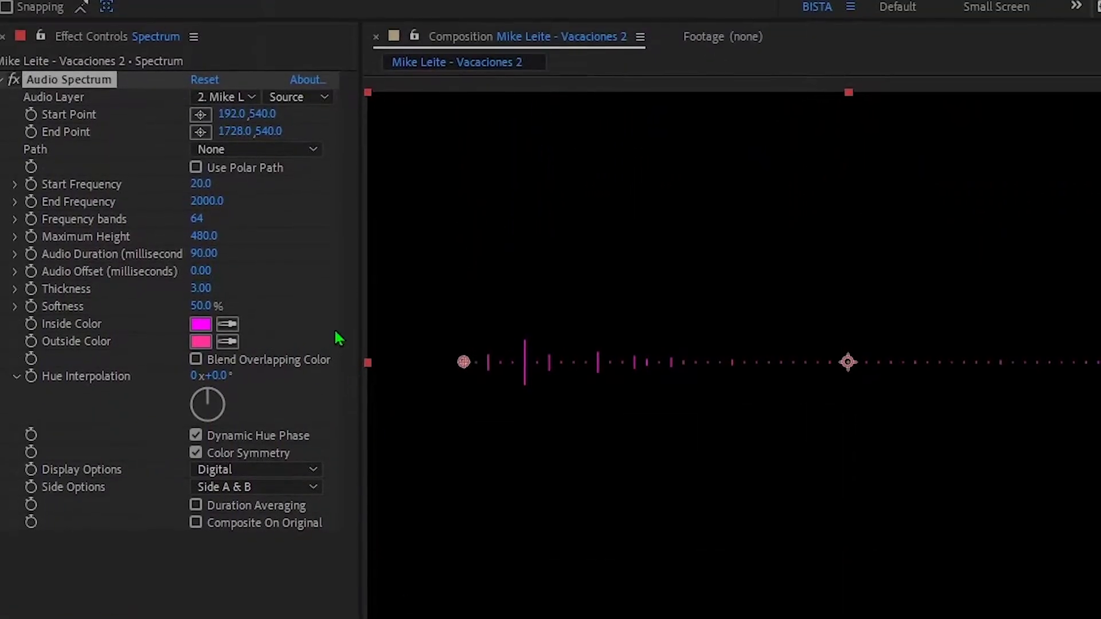
left_click(203, 189)
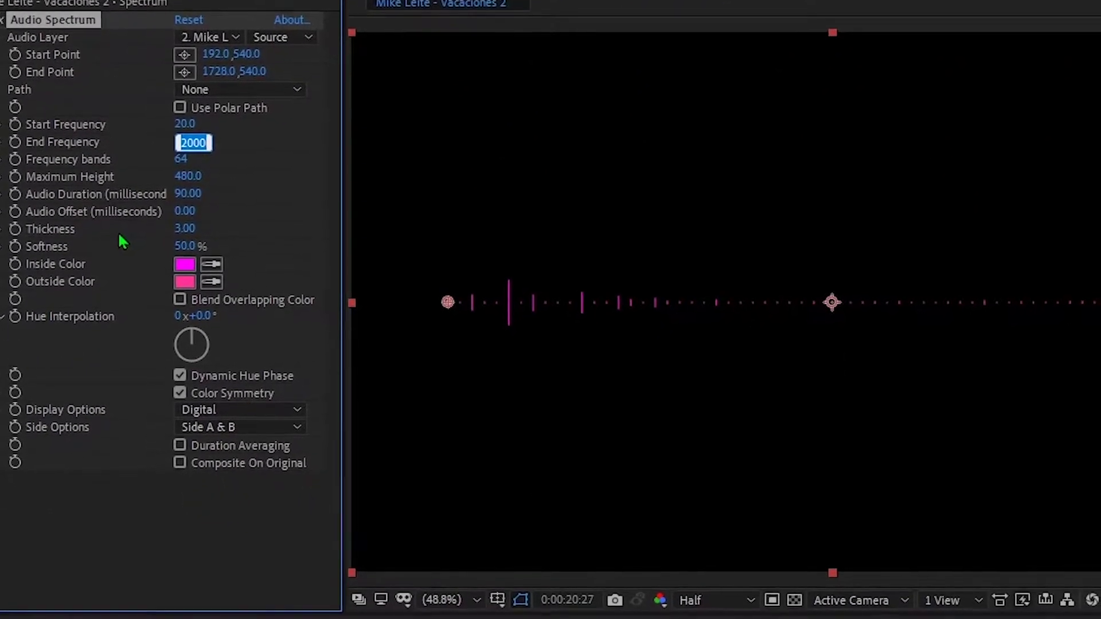
type("500")
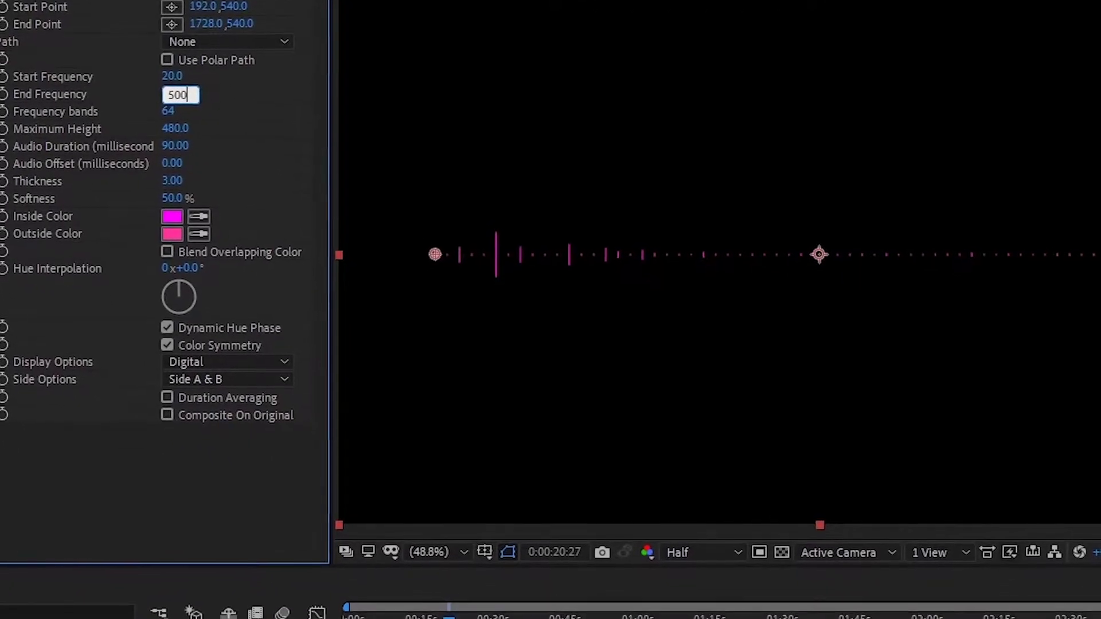
key("Return")
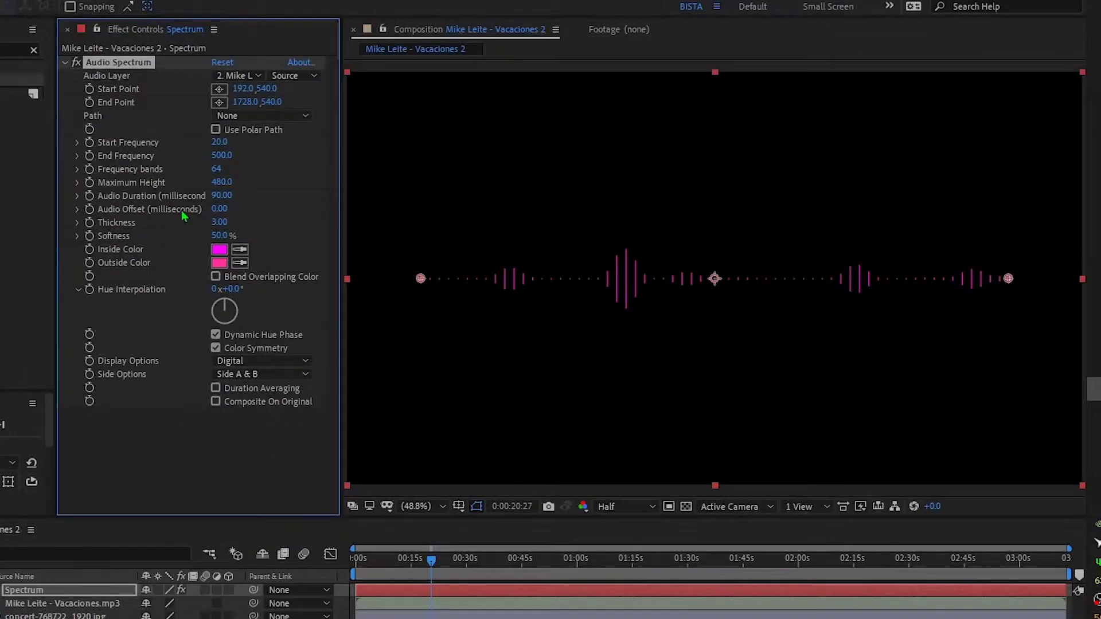
- Set 100 frequency bands, maximum height 2000, thickness 5 and softness 0%
left_click(218, 170)
type("100")
left_click(222, 182)
type("2000")
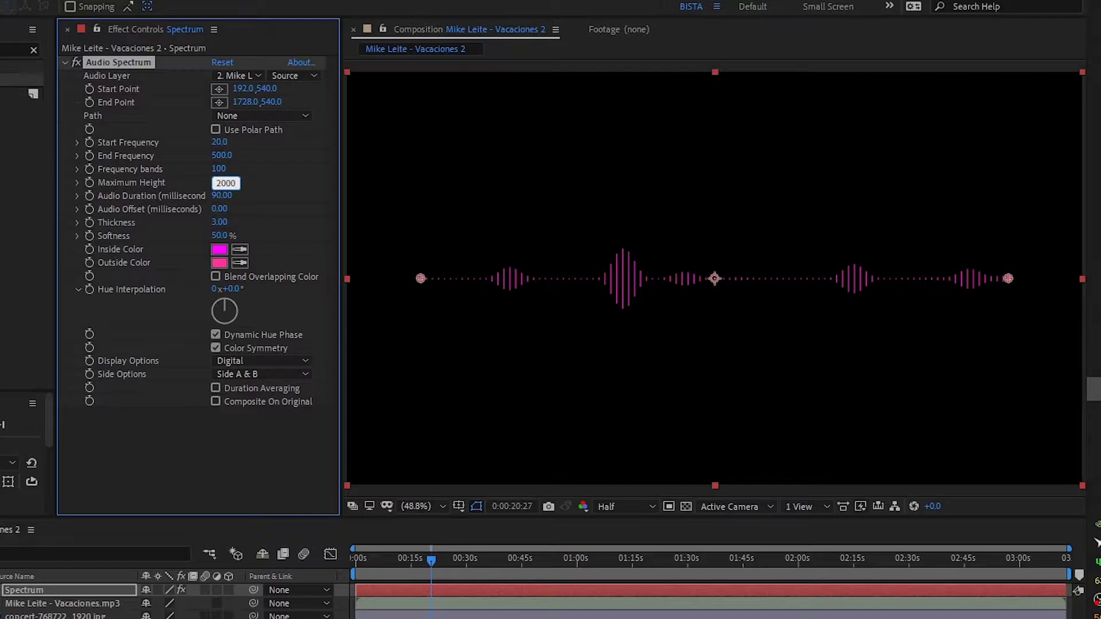
key("Return")
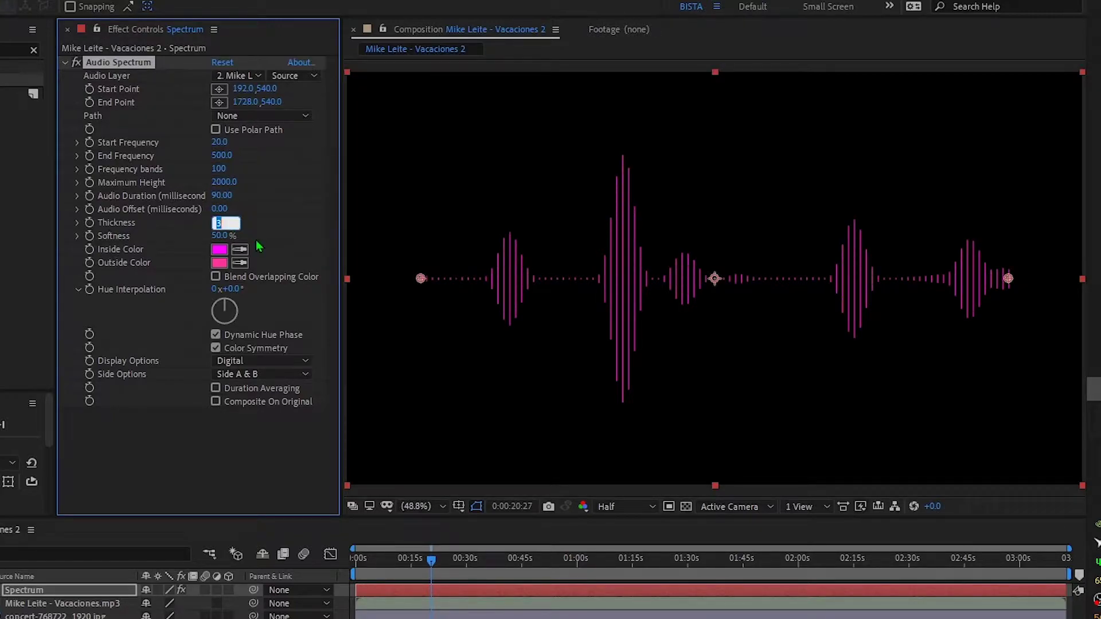
type("5")
key("Return")
left_click(222, 236)
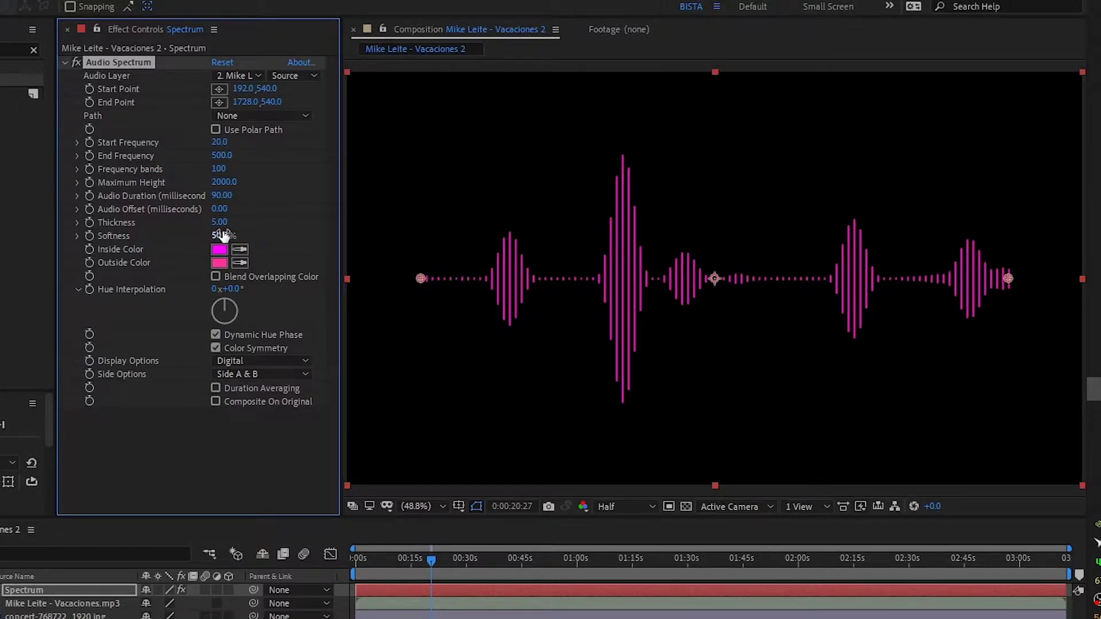
type("0")
key("Return")
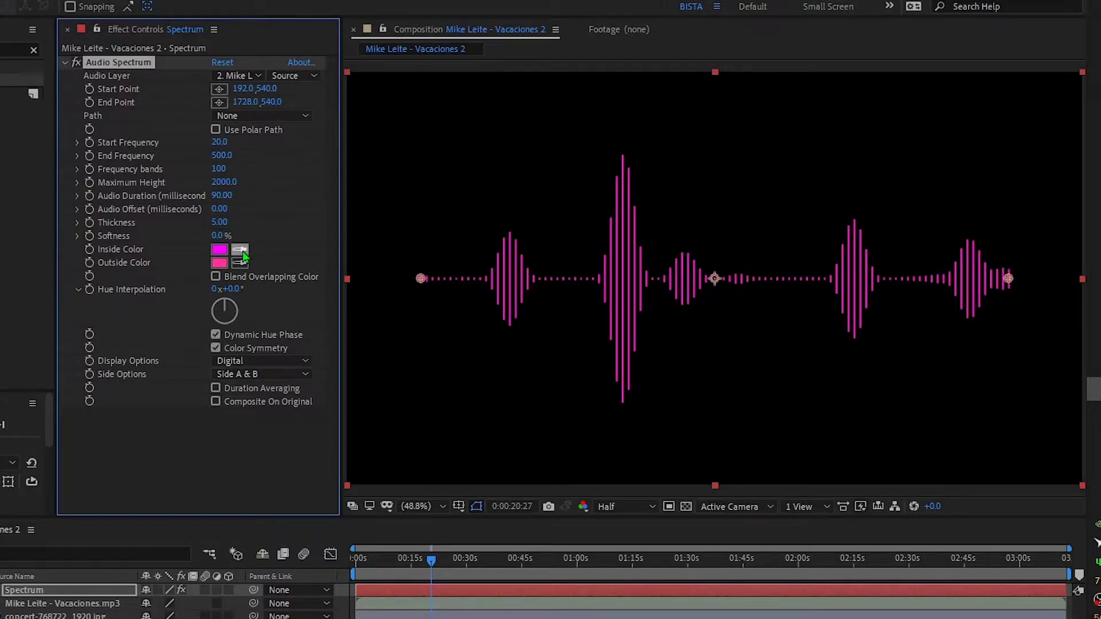
- Make both the inside and outside spectrum colours white
left_click(217, 250)
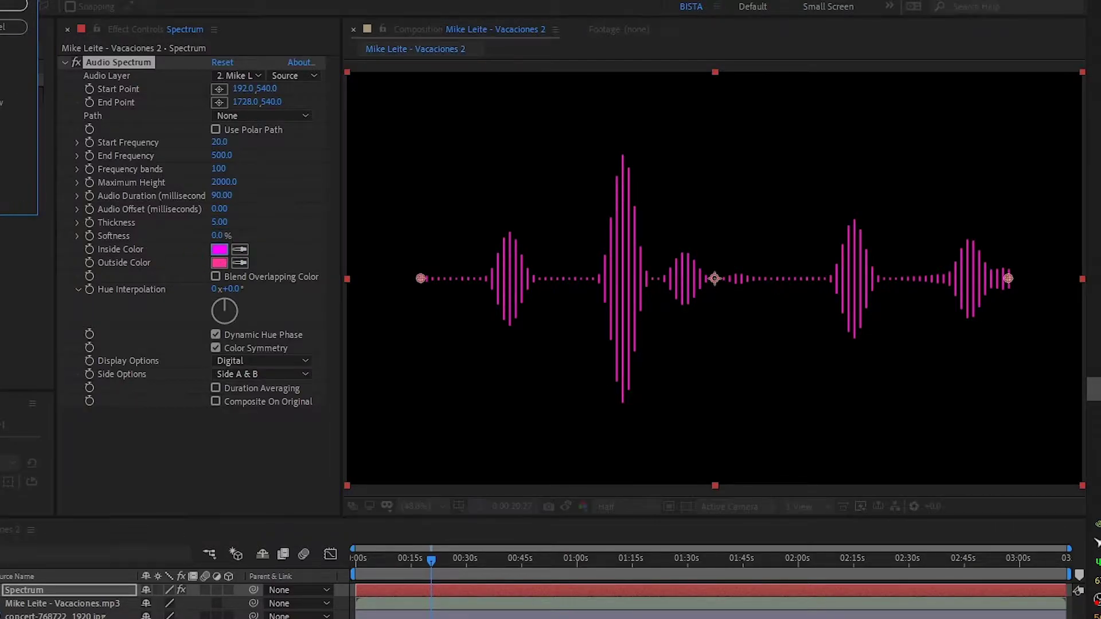
left_click(4, 20)
left_click(10, 5)
left_click(240, 263)
left_click(219, 250)
- Try side and display options, settling on Side A with Digital bars
left_click(459, 301)
left_click(445, 307)
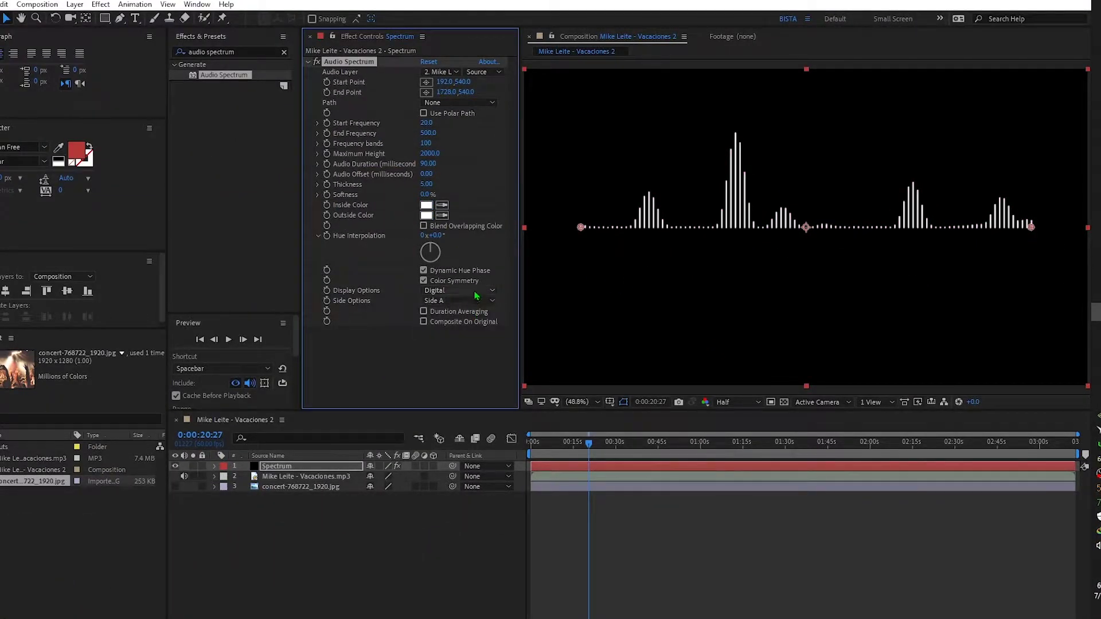
left_click(459, 290)
left_click(453, 313)
mouse_move(589, 442)
left_mouse_down()
mouse_move(578, 446)
mouse_move(603, 445)
mouse_move(585, 446)
mouse_move(601, 445)
mouse_move(585, 446)
mouse_move(586, 460)
left_mouse_up()
left_click(476, 301)
left_click(473, 341)
left_click(459, 290)
left_click(453, 330)
left_click(458, 300)
left_click(445, 311)
left_click(459, 290)
left_click(453, 301)
- Move the spectrum's End Point to the frame centre at 960, 540
left_click_drag(1031, 228, 807, 237)
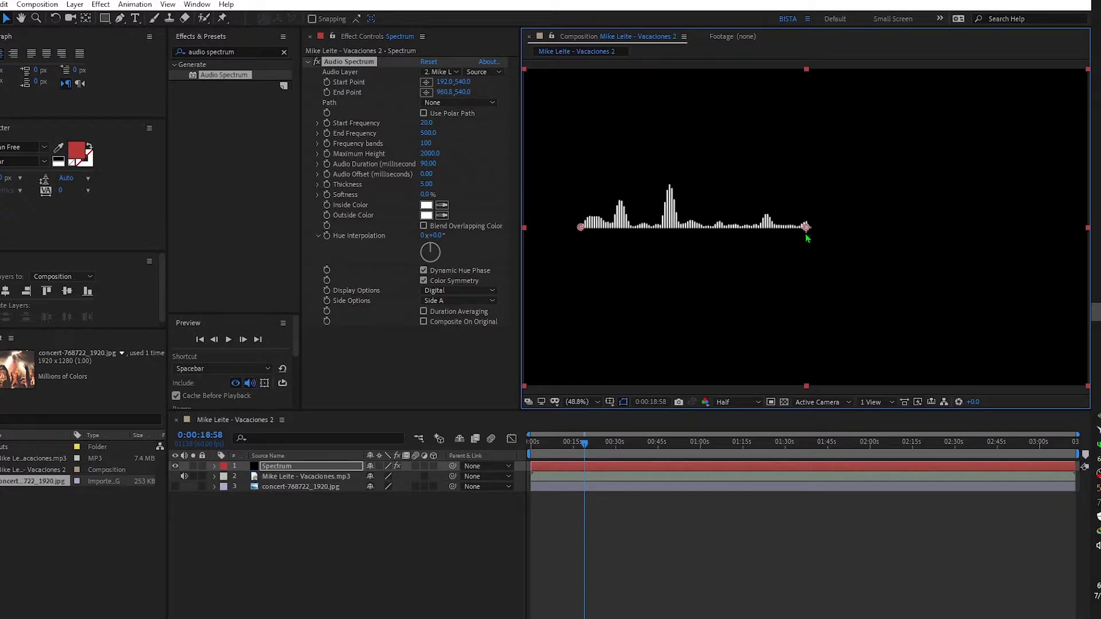
left_click(449, 93)
type("960")
key("Return")
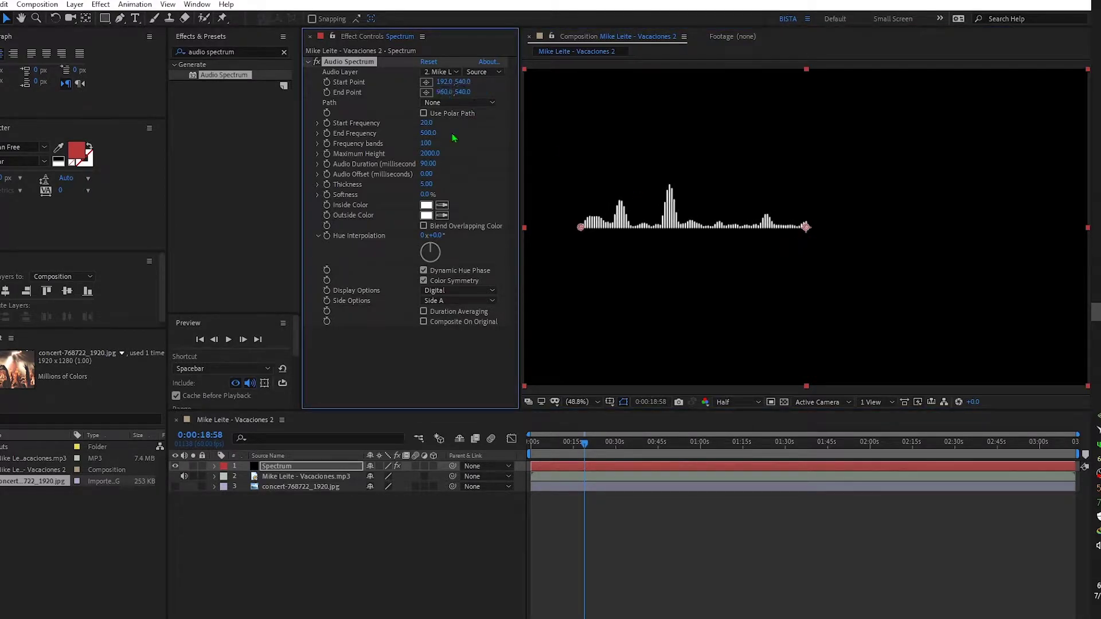
- Apply the Mirror effect to Spectrum with Reflection Center at 960
left_click(284, 51)
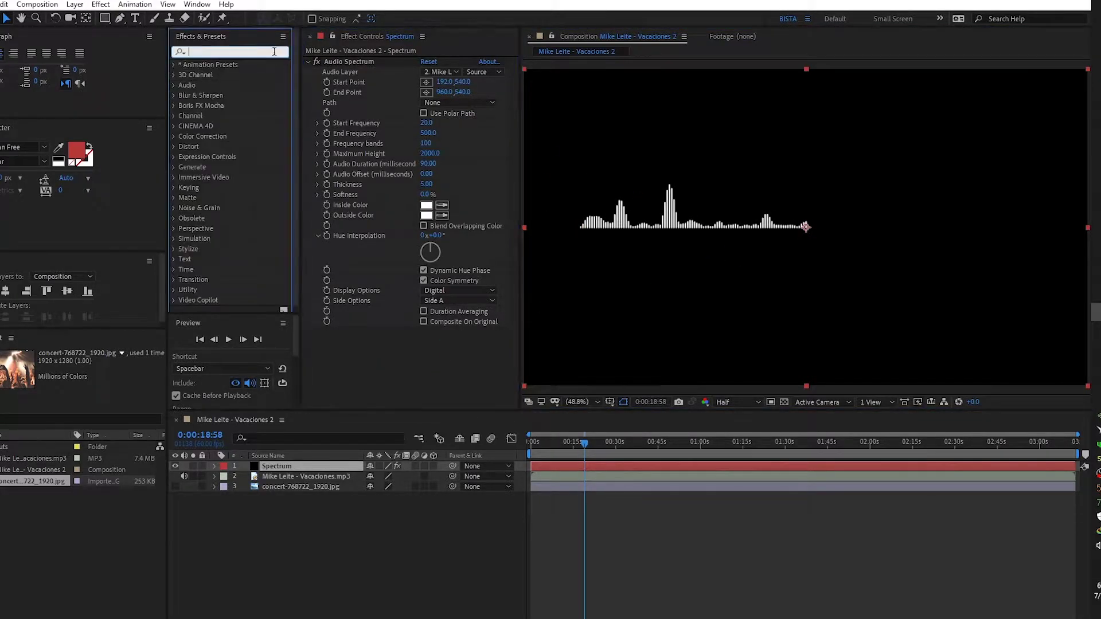
type("mirro")
left_click_drag(210, 75, 290, 468)
left_click(446, 341)
type("960")
key("Return")
- Preview the mirrored spectrum playback, then select the concert photo layer at about 13 seconds
left_click_drag(617, 443, 564, 443)
key("space")
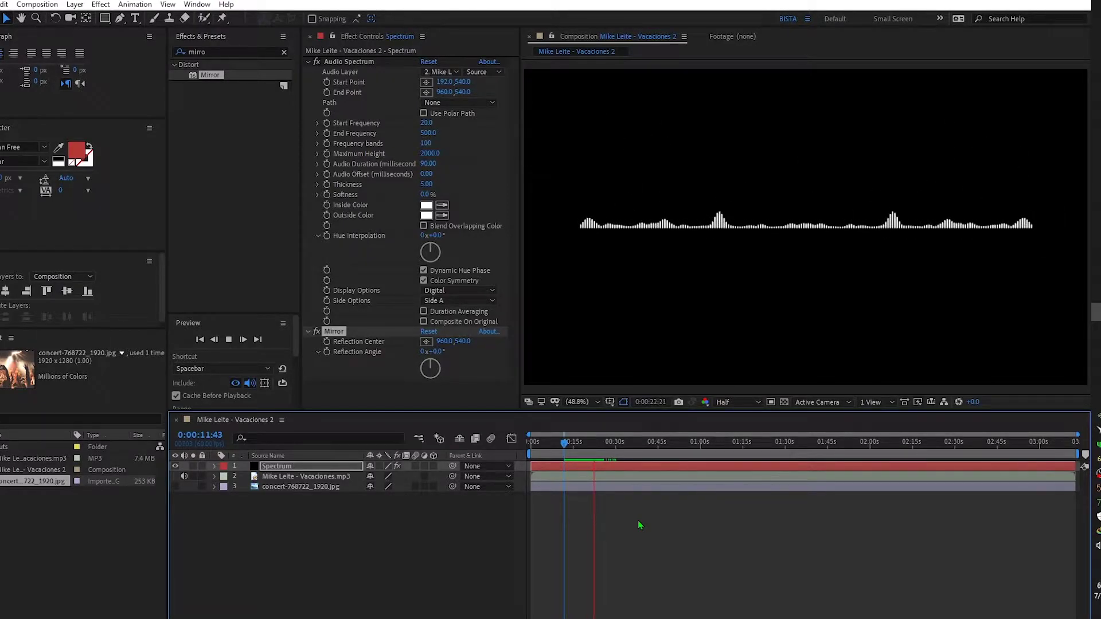
key("space")
left_click_drag(466, 446, 470, 446)
left_click(192, 486)
- Show the concert photo and lower the spectrum's Position to 960, 1080, then preview
left_click(77, 487)
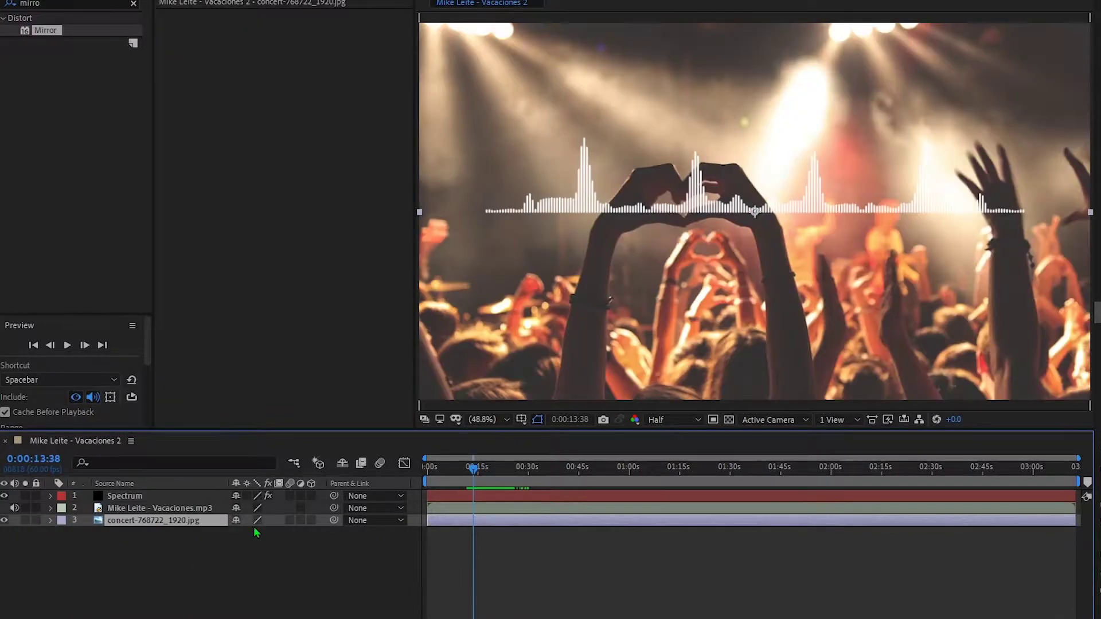
left_click(144, 496)
key("p")
left_click_drag(266, 509, 619, 550)
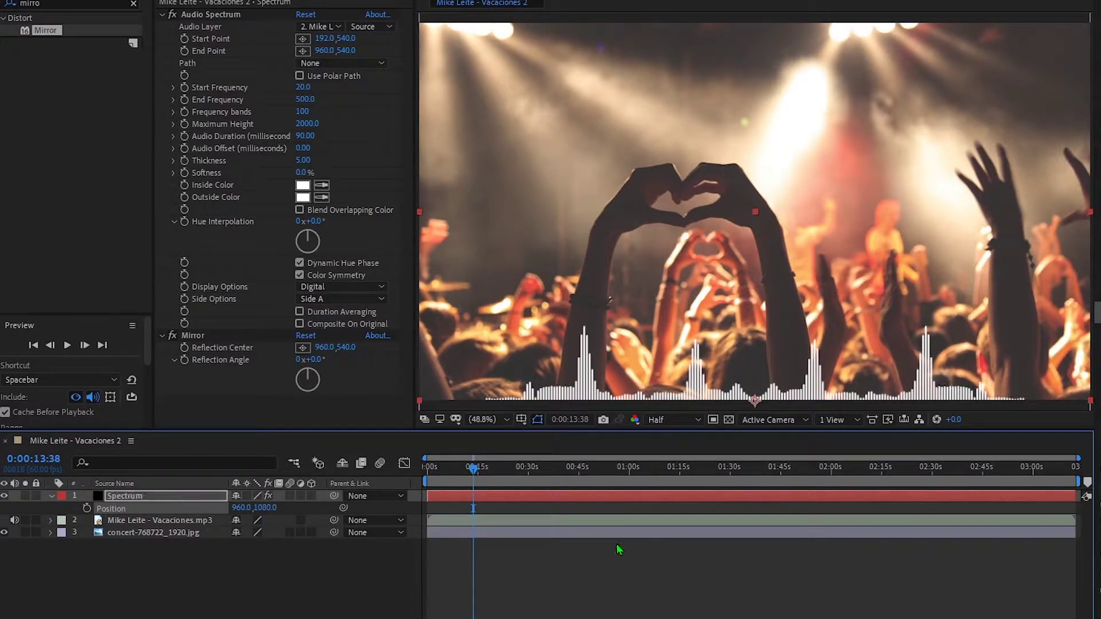
key("space")
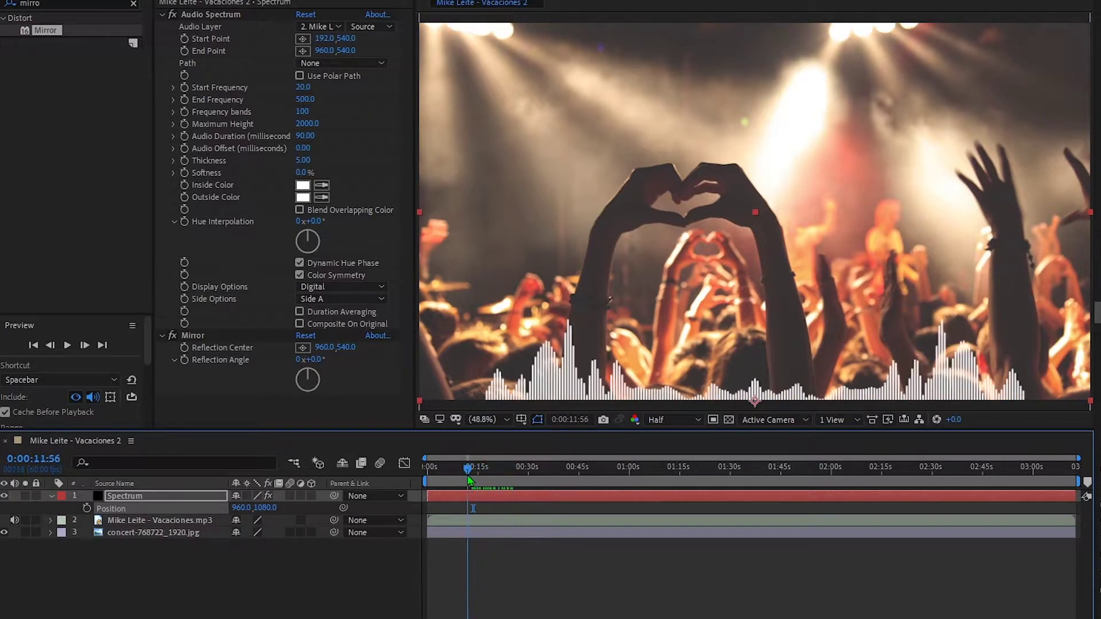
- Eyedrop a salmon inside colour and an orange outside colour from the photo, then preview
left_click(321, 185)
left_click(803, 161)
left_click(321, 198)
left_click(853, 275)
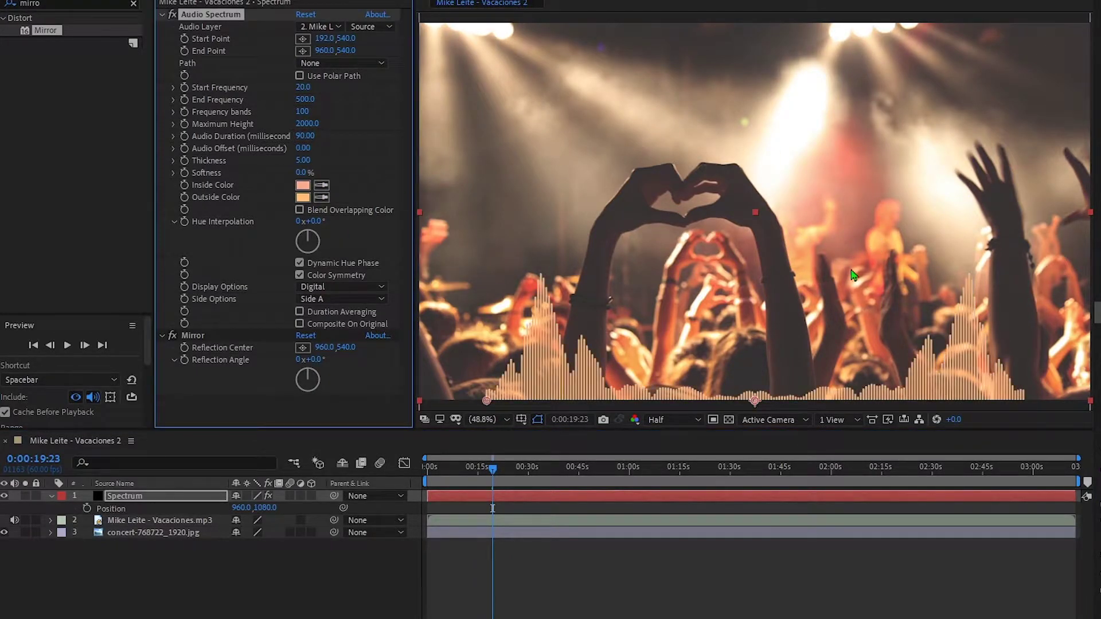
key("space")
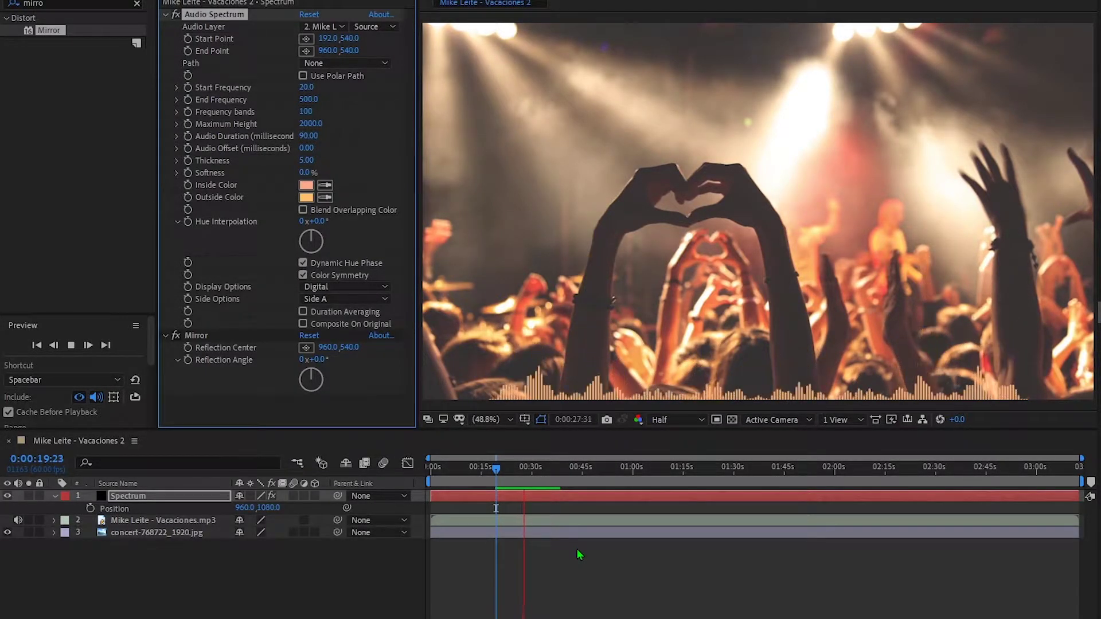
key("space")
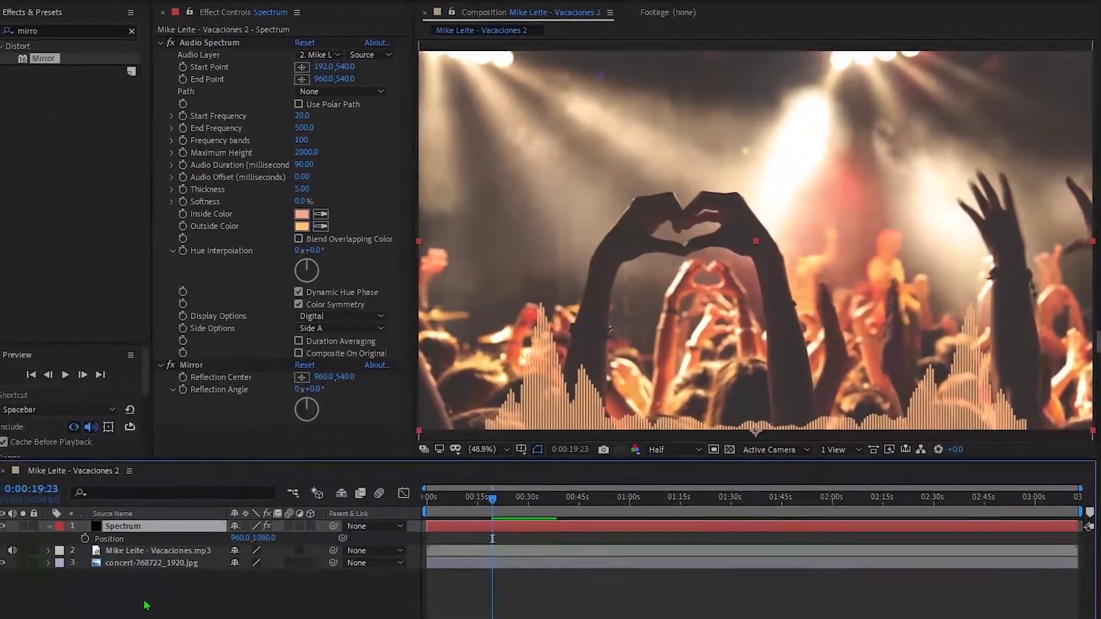
- Try enlarging the concert photo's Scale, then return it to 100%
key("p")
left_click(141, 543)
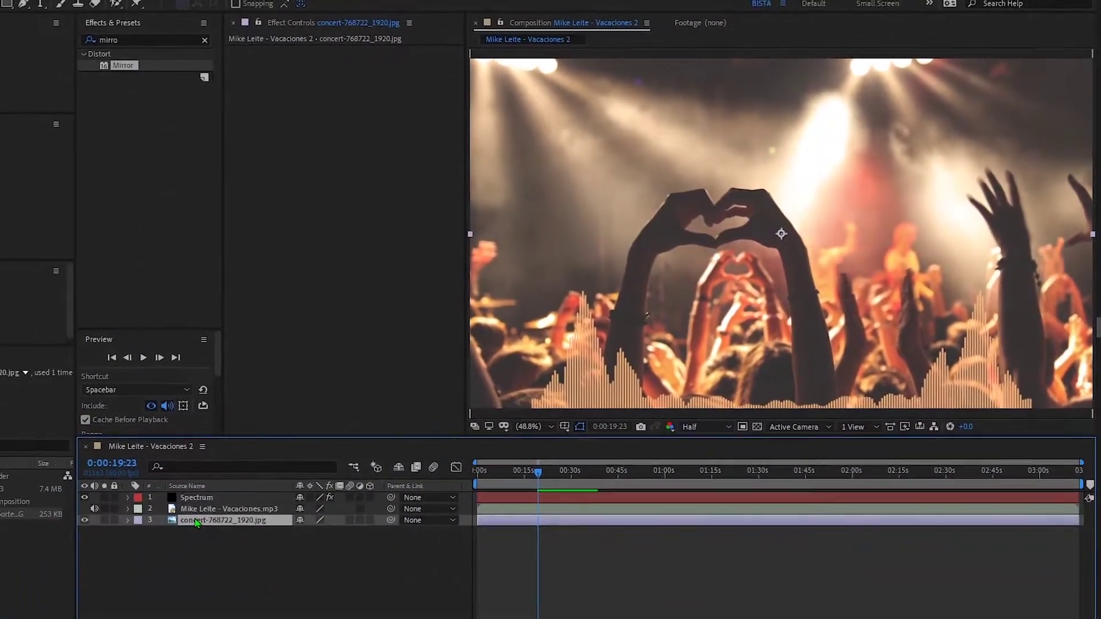
key("s")
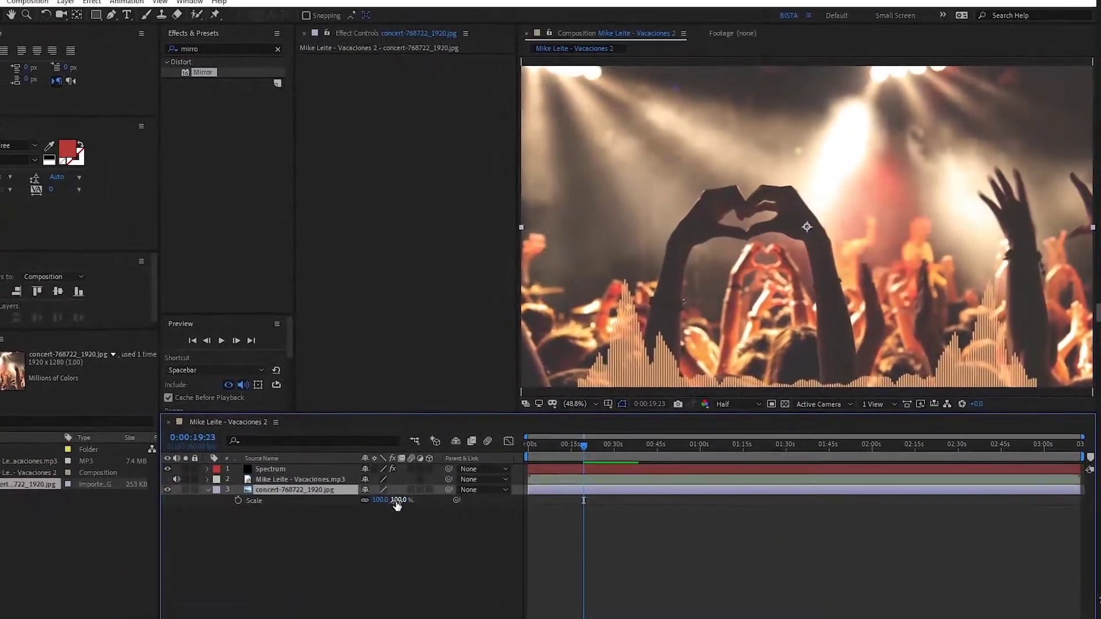
left_click_drag(405, 501, 402, 499)
left_click(403, 499)
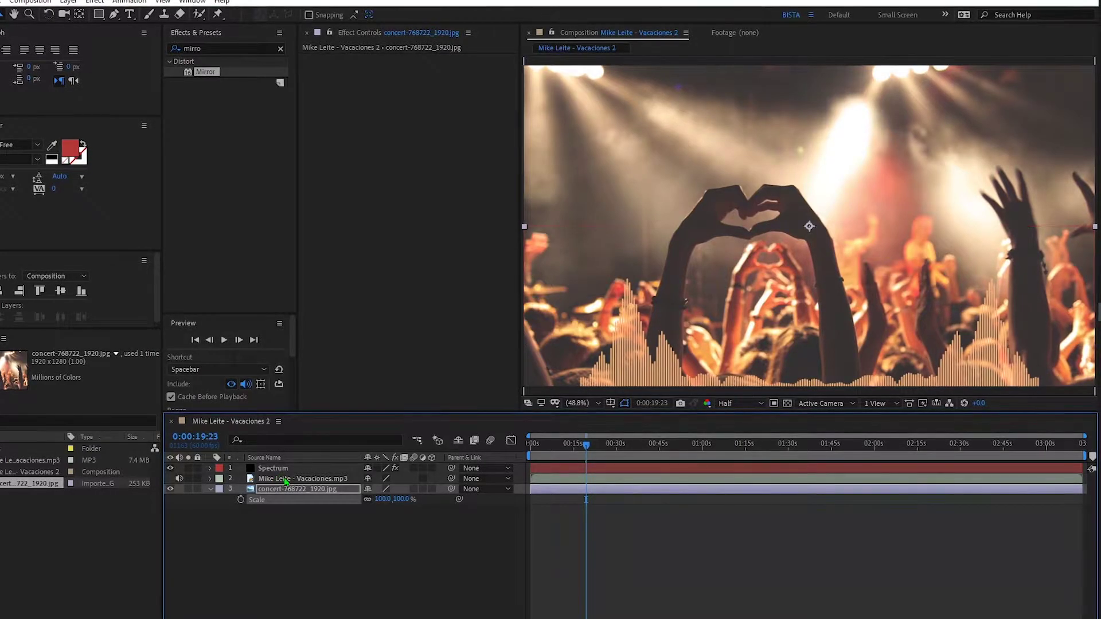
- Convert the song layer's audio to keyframes, creating an Audio Amplitude layer
left_click(285, 481)
mouse_move(418, 337)
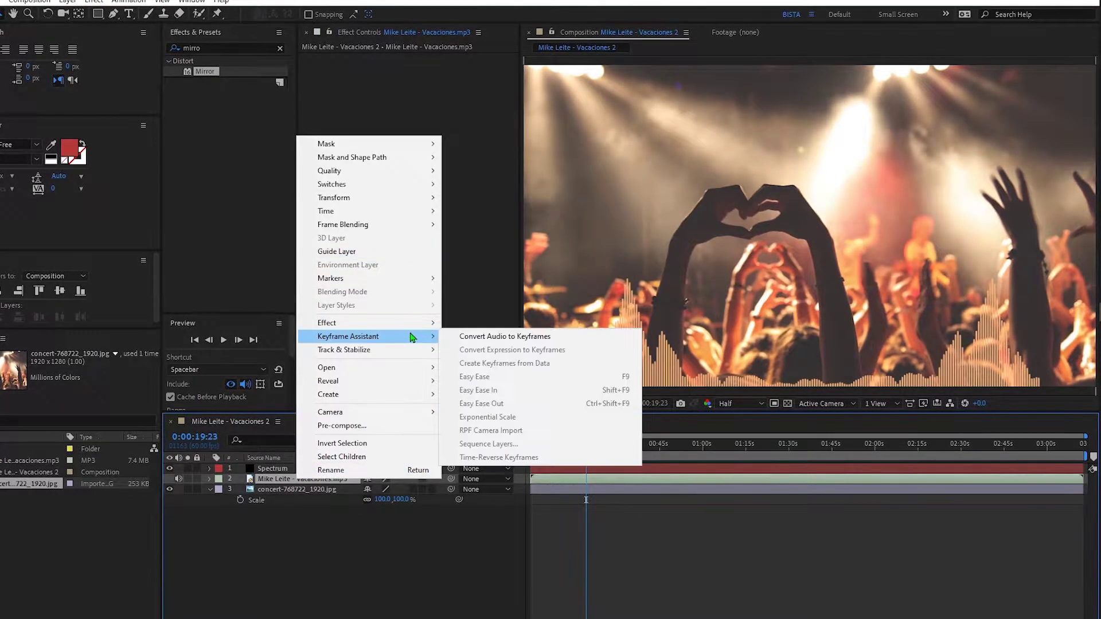
left_click(462, 336)
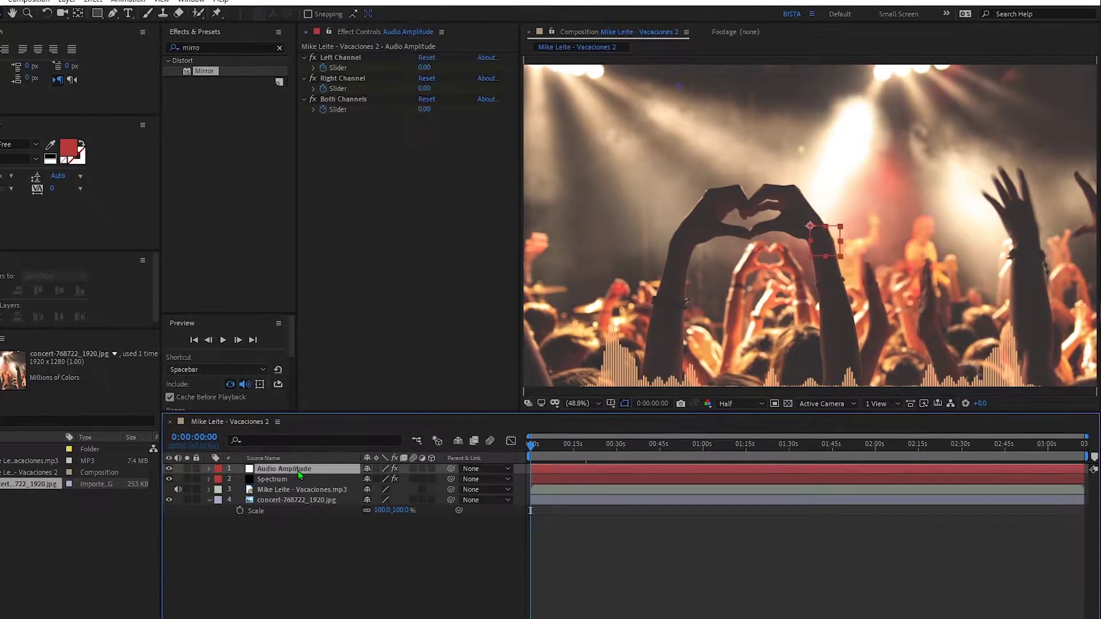
key("u")
- Delete the Left and Right Channel effects and reveal the Both Channels keyframed Slider
left_click(269, 480)
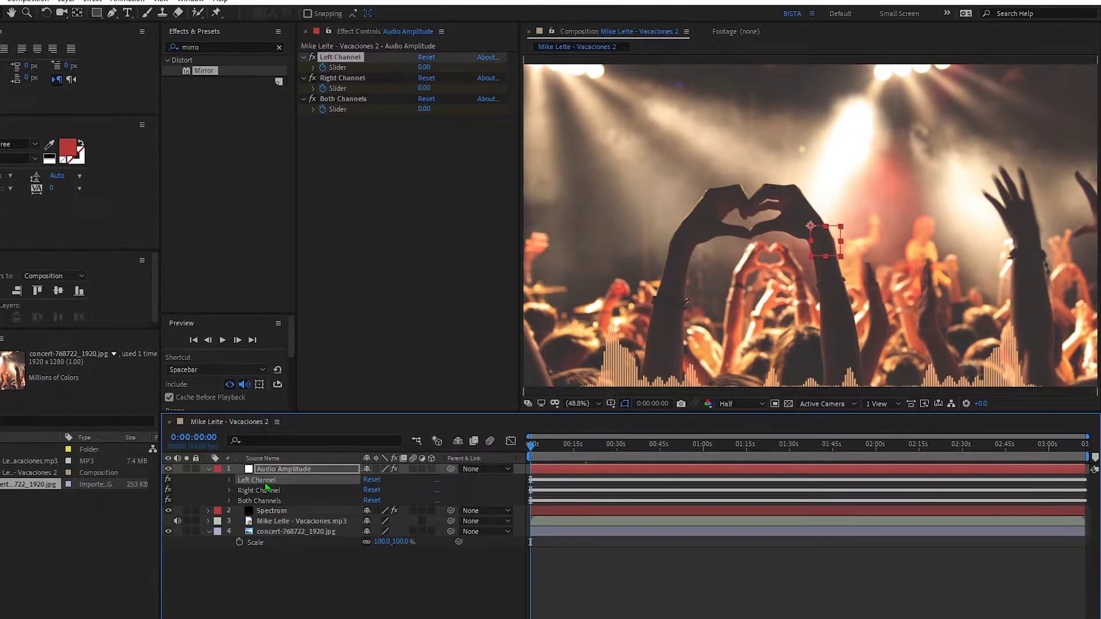
key("Delete")
left_click(269, 480)
key("Delete")
left_click(268, 481)
key("e")
key("e")
key("u")
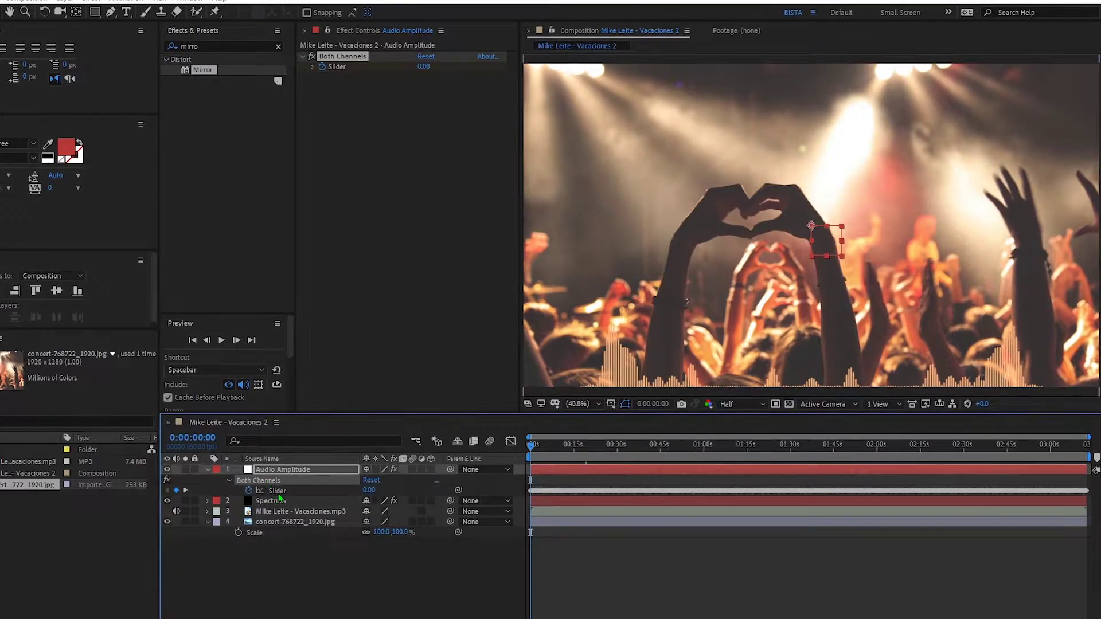
left_click_drag(1090, 438, 533, 447)
left_click_drag(535, 437, 1091, 438)
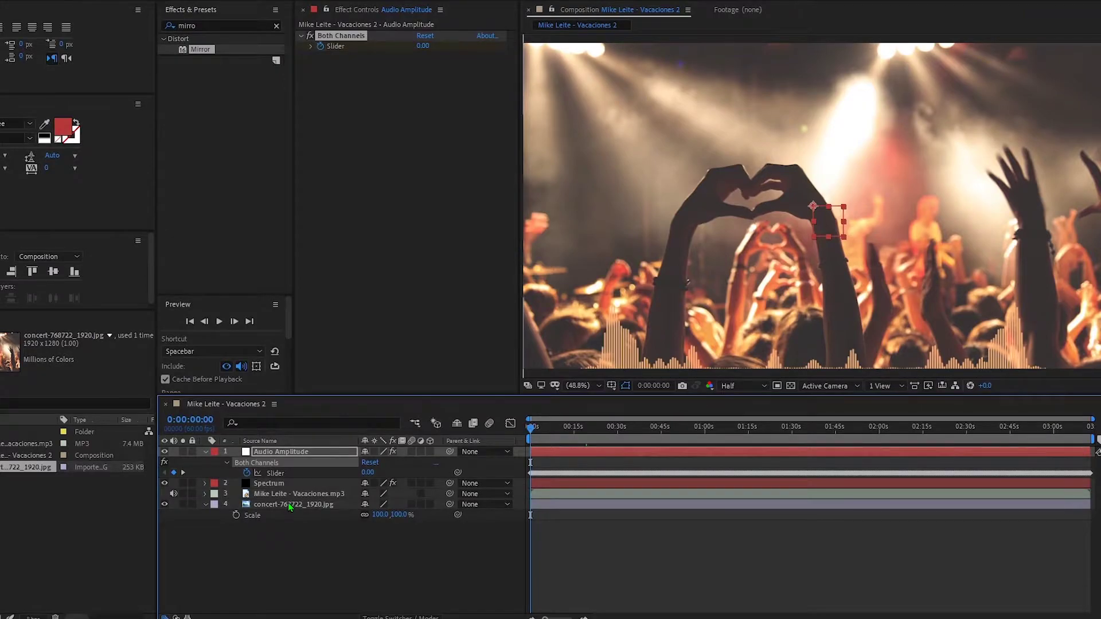
- Add a Scale expression on the concert photo linked to the Both Channels Slider
left_click(287, 575)
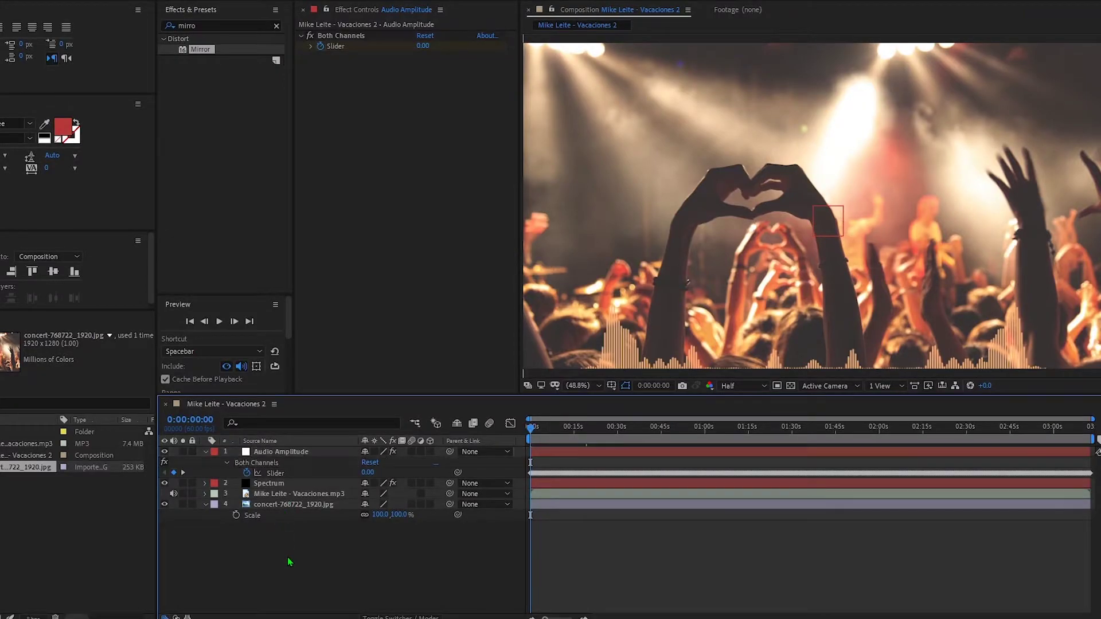
left_click(236, 516, "alt")
left_click_drag(396, 525, 276, 473)
left_click_drag(675, 569, 675, 603)
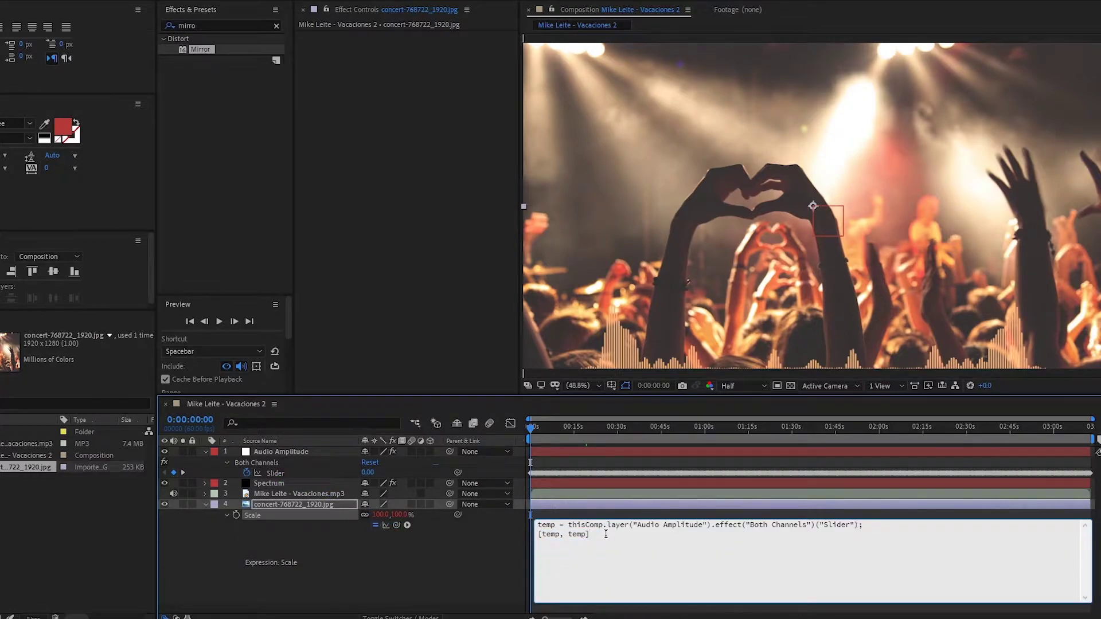
key("KP_Enter")
left_click_drag(531, 430, 586, 430)
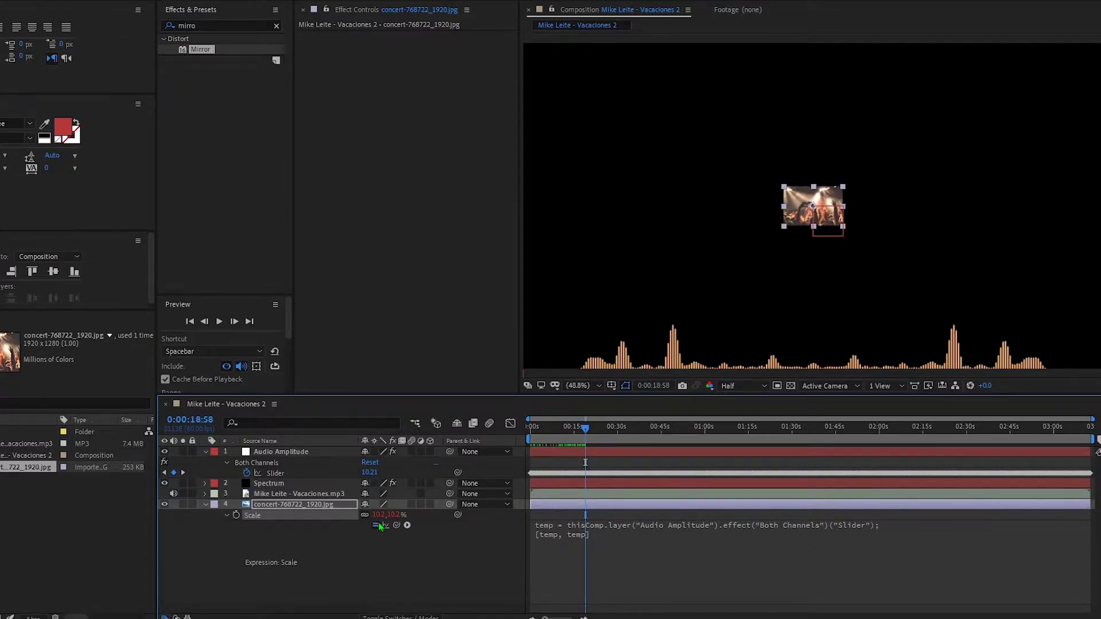
- Start a new expression line reading 'temp=linear(temp'
left_click(632, 559)
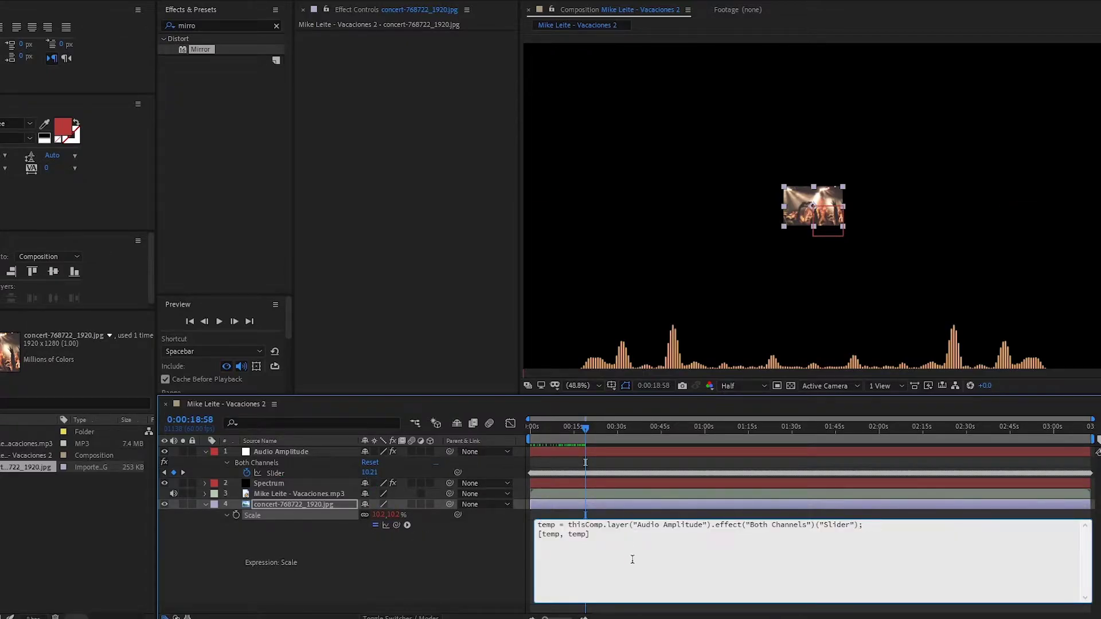
key("Return")
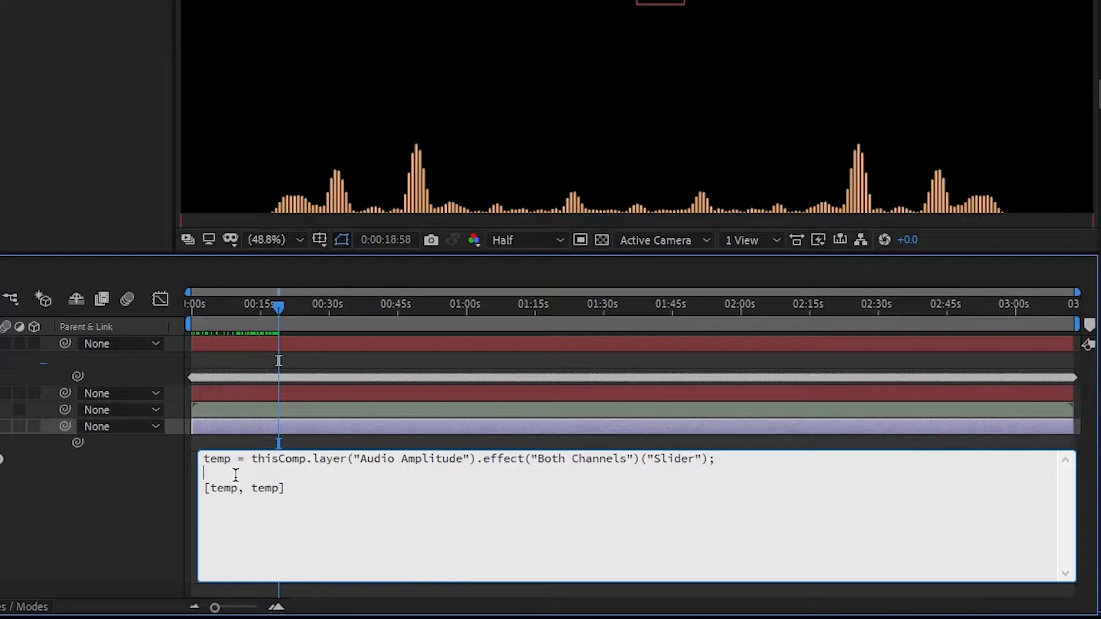
type("temp=linear(temp,x,y,a,b);")
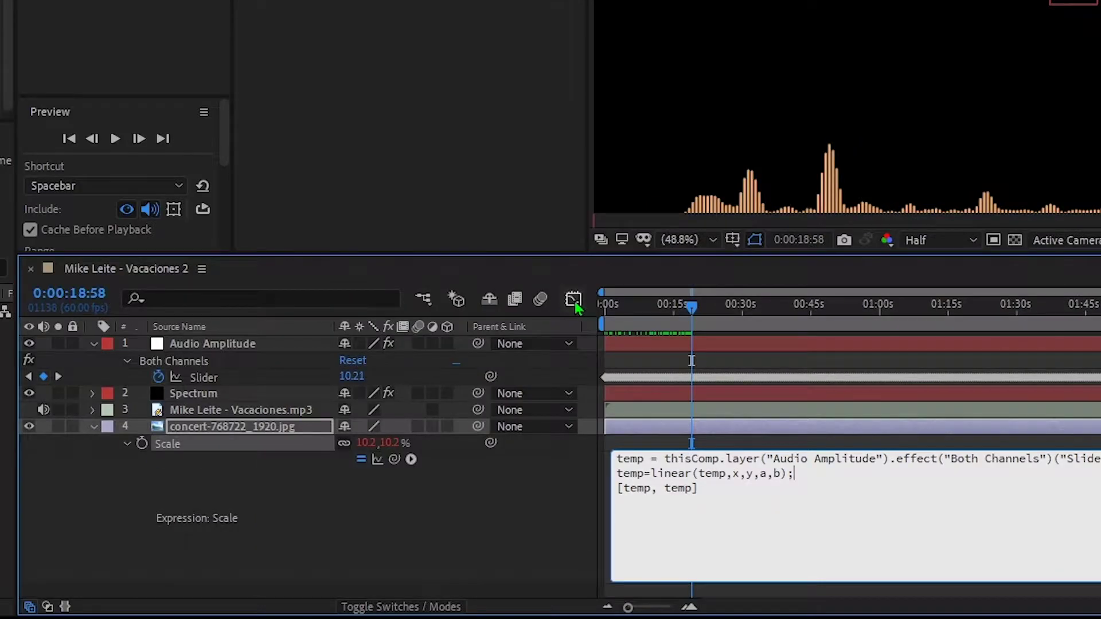
- Commit the expression and plot the Both Channels Slider values in the Graph Editor
left_click(161, 301)
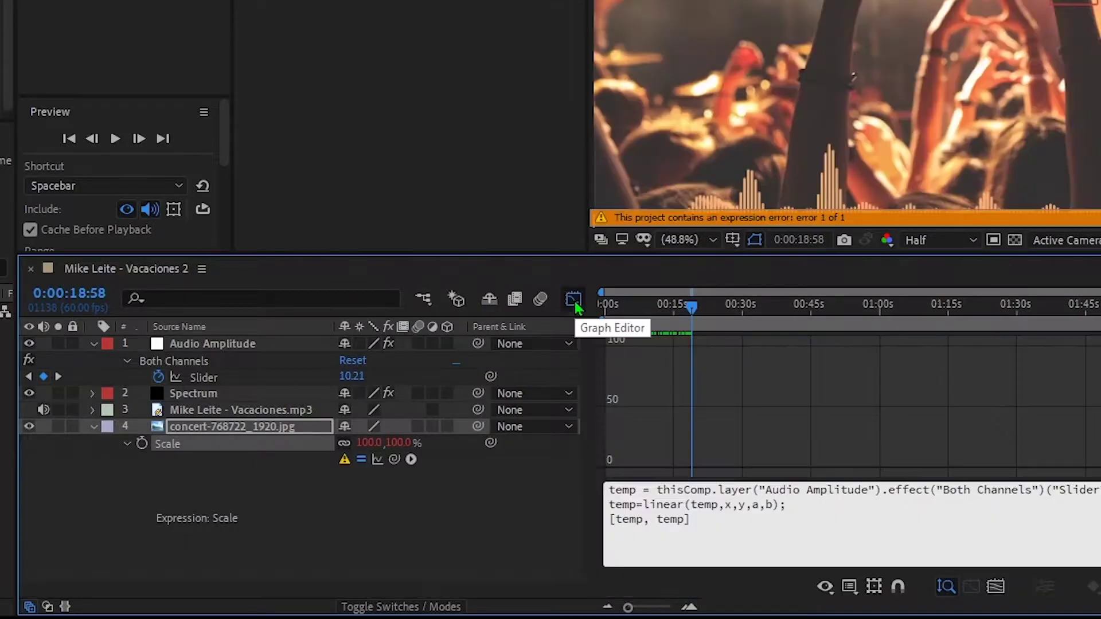
left_click(209, 378)
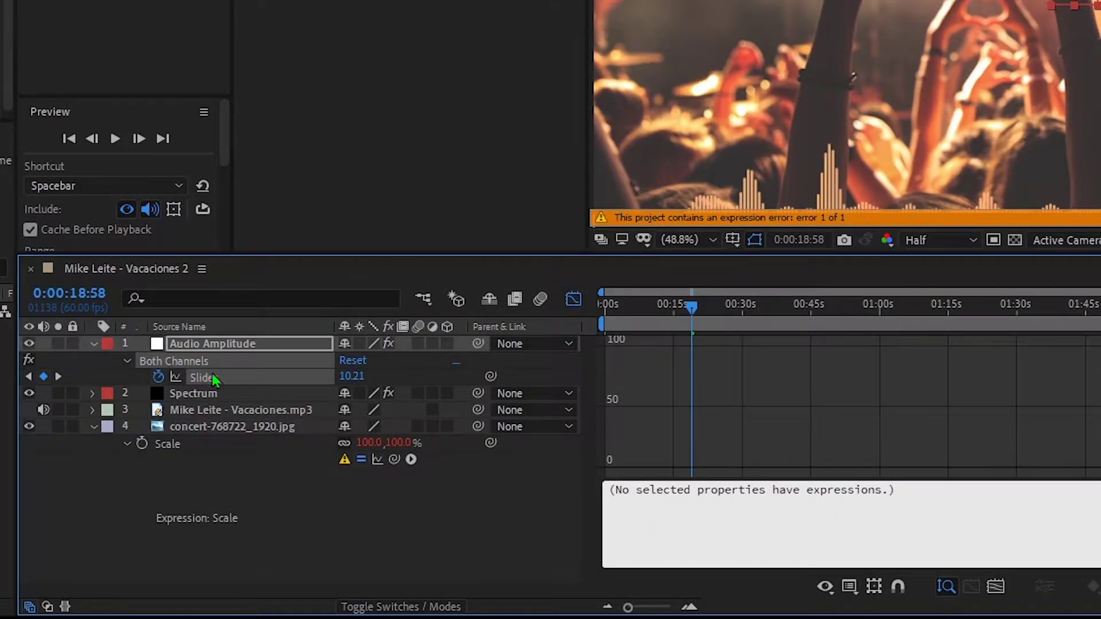
left_click(176, 377)
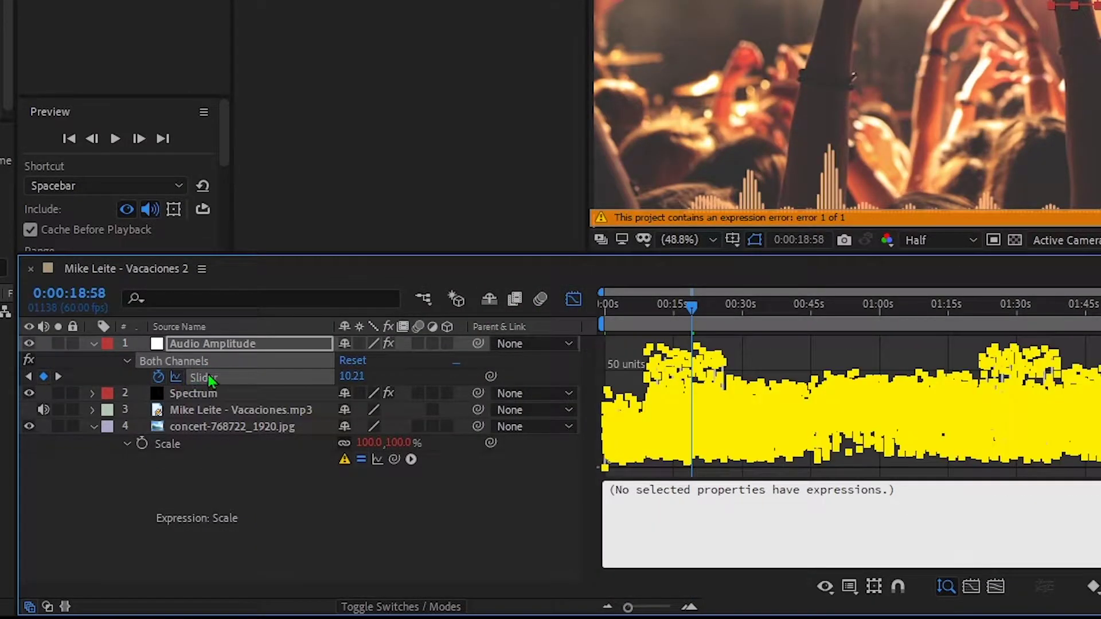
mouse_move(697, 349)
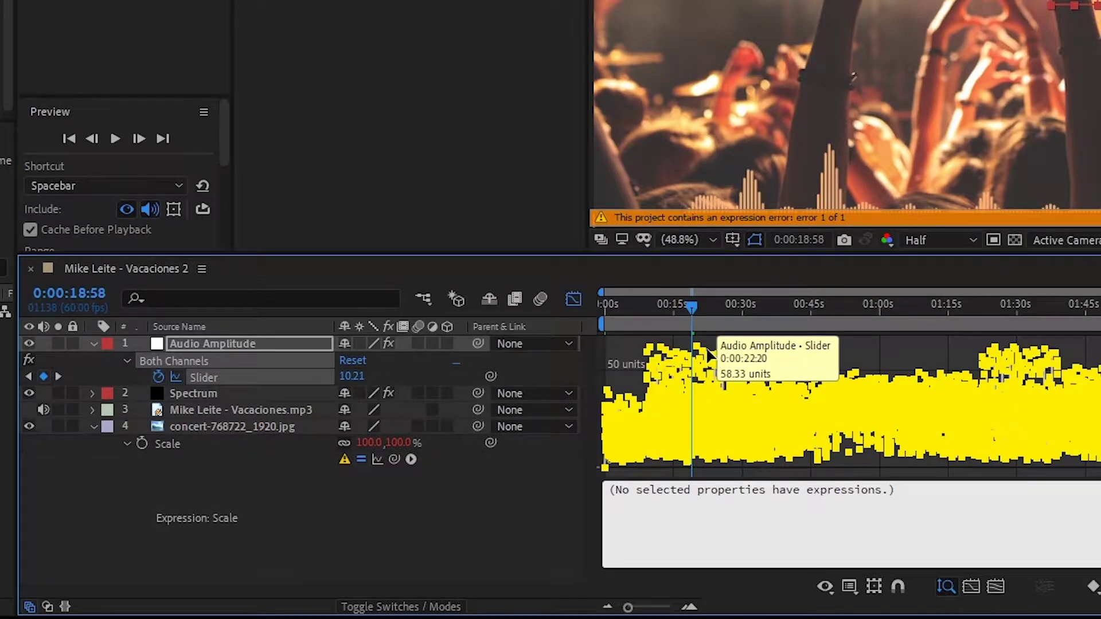
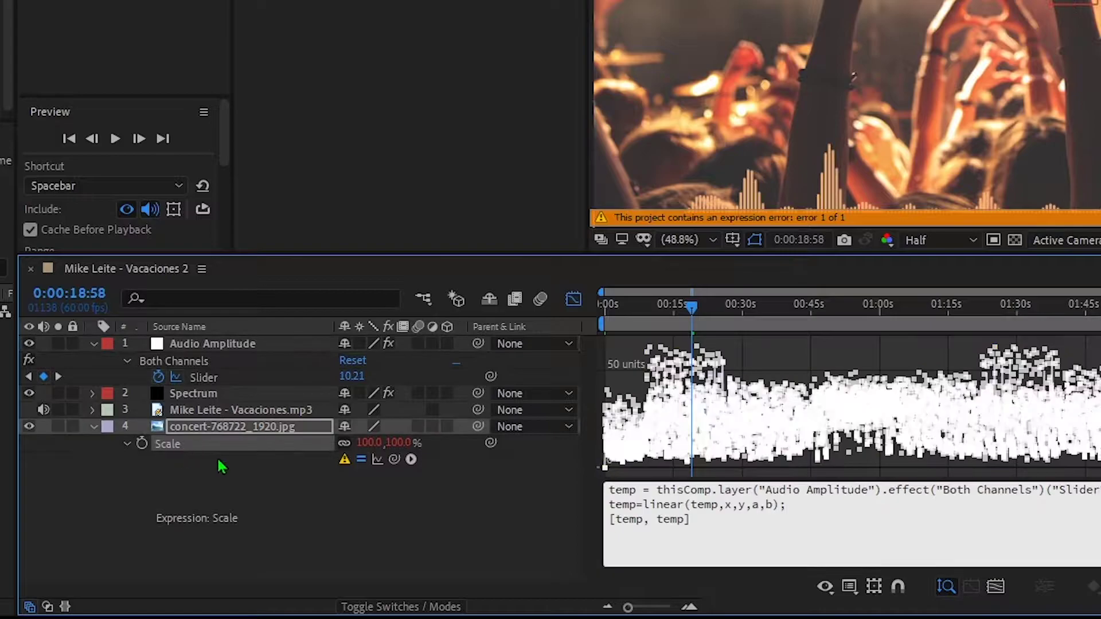
- Insert a blank line above the linear line in the photo's Scale expression
left_click(609, 505)
key("Return")
key("Return")
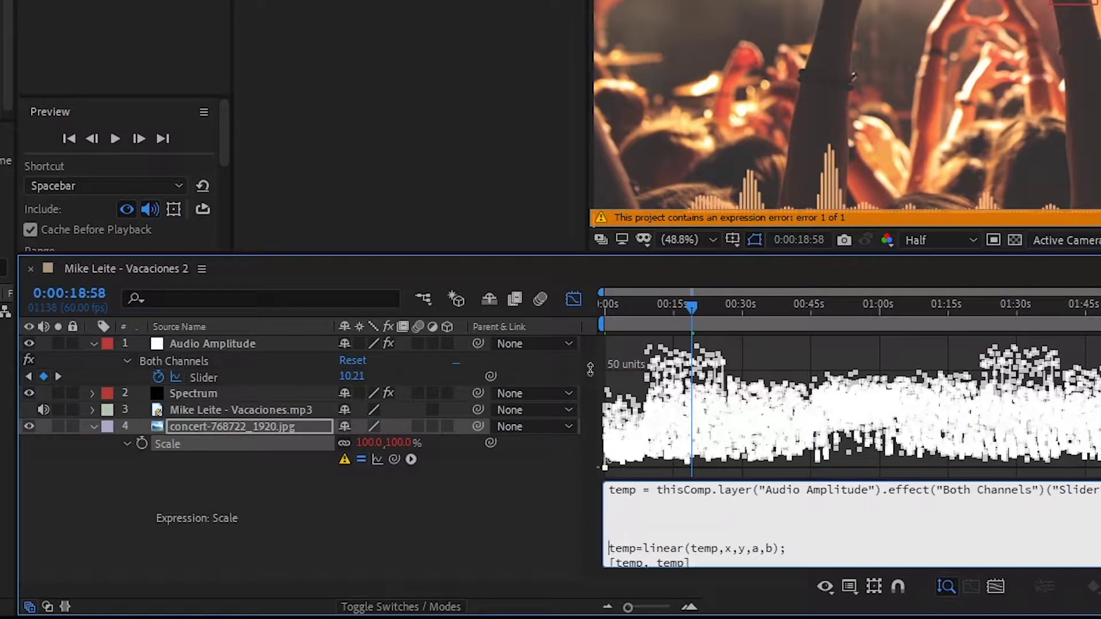
- Add the lines x=30; y=50; a=100; b=103; above the linear line, commit, and scrub to check
left_click(574, 299)
left_click(646, 473)
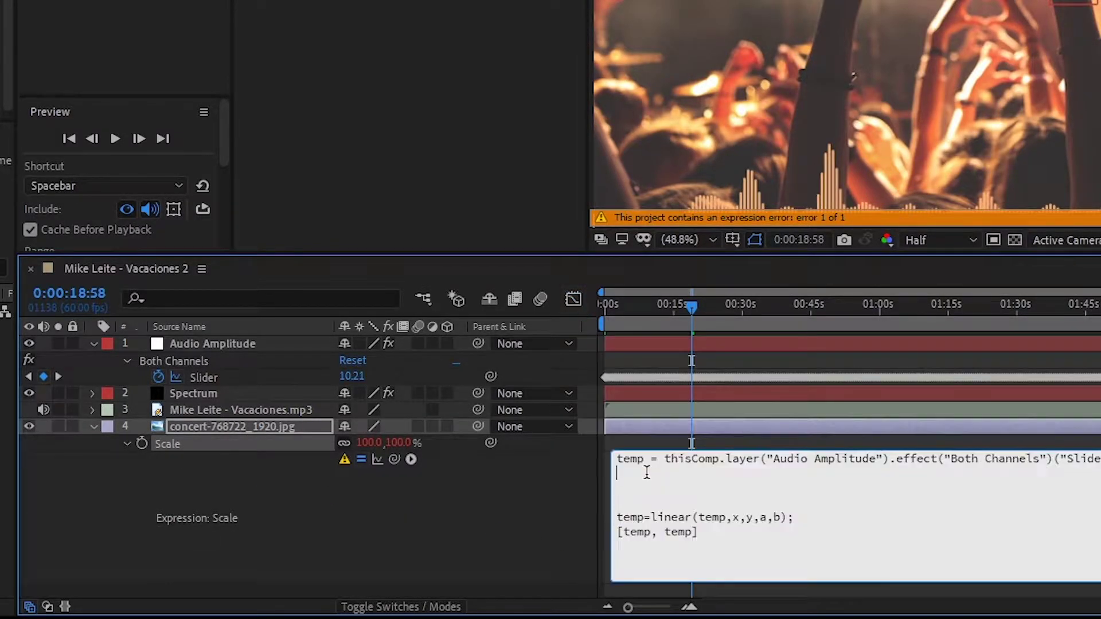
key("Return")
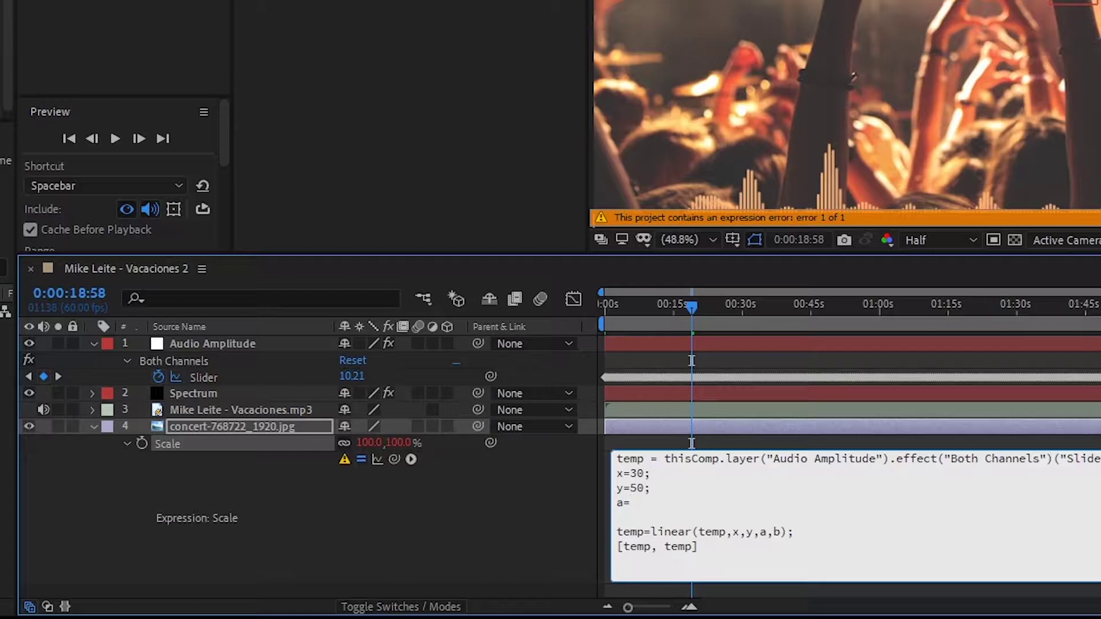
type(";")
key("Return")
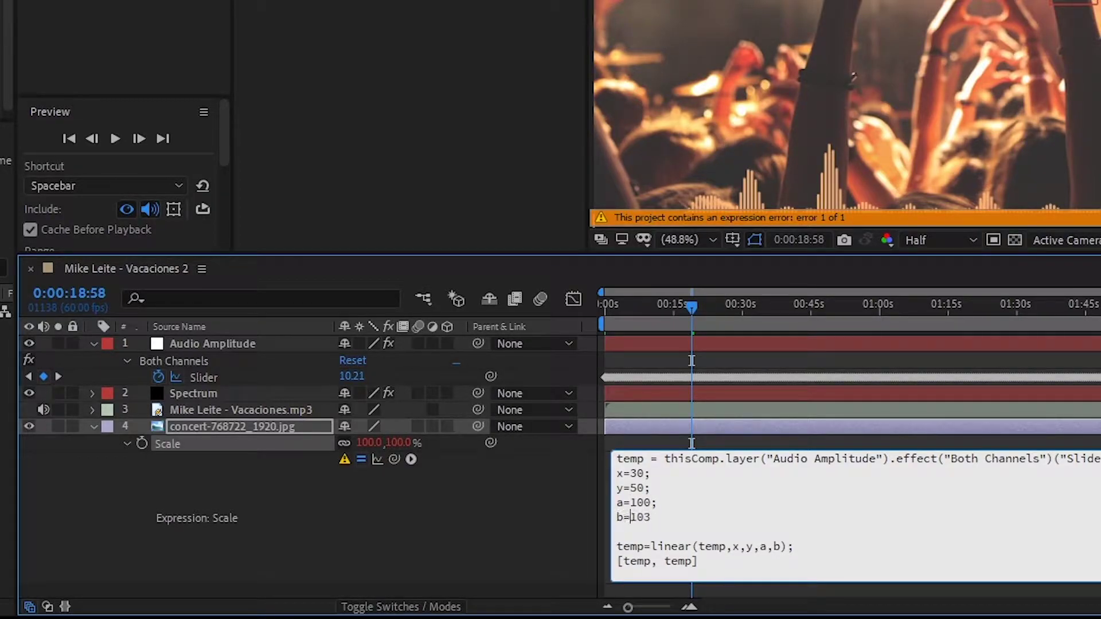
key("Delete")
key("KP_Enter")
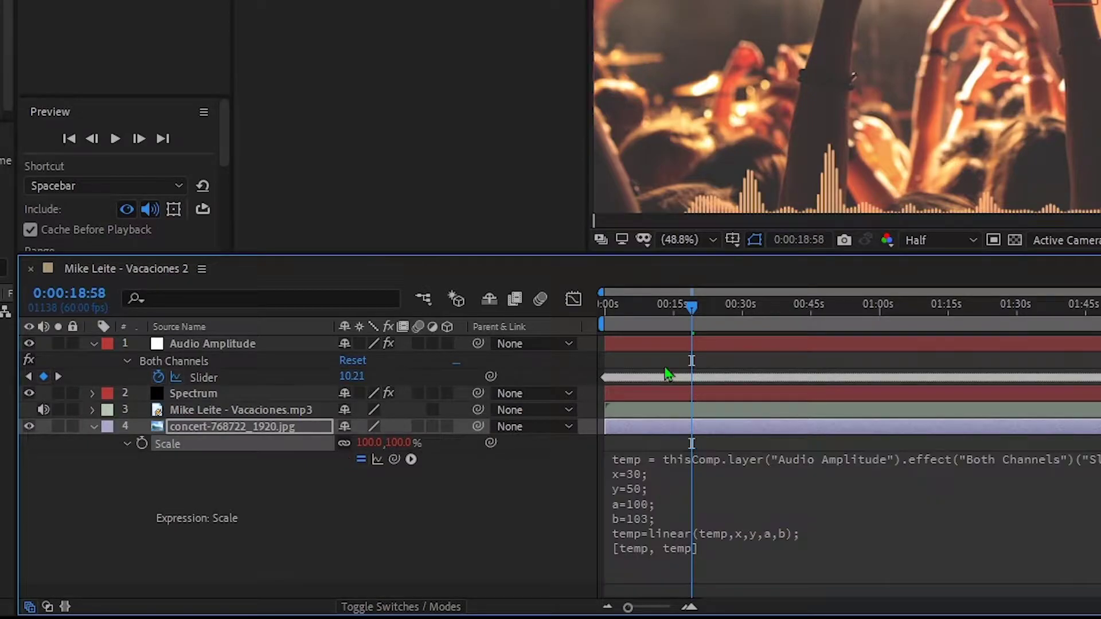
mouse_move(693, 308)
left_mouse_down()
mouse_move(741, 310)
mouse_move(697, 320)
left_mouse_up()
- Preview the pulsing photo from about 18 seconds, then select the Spectrum layer and replay
left_click(692, 324)
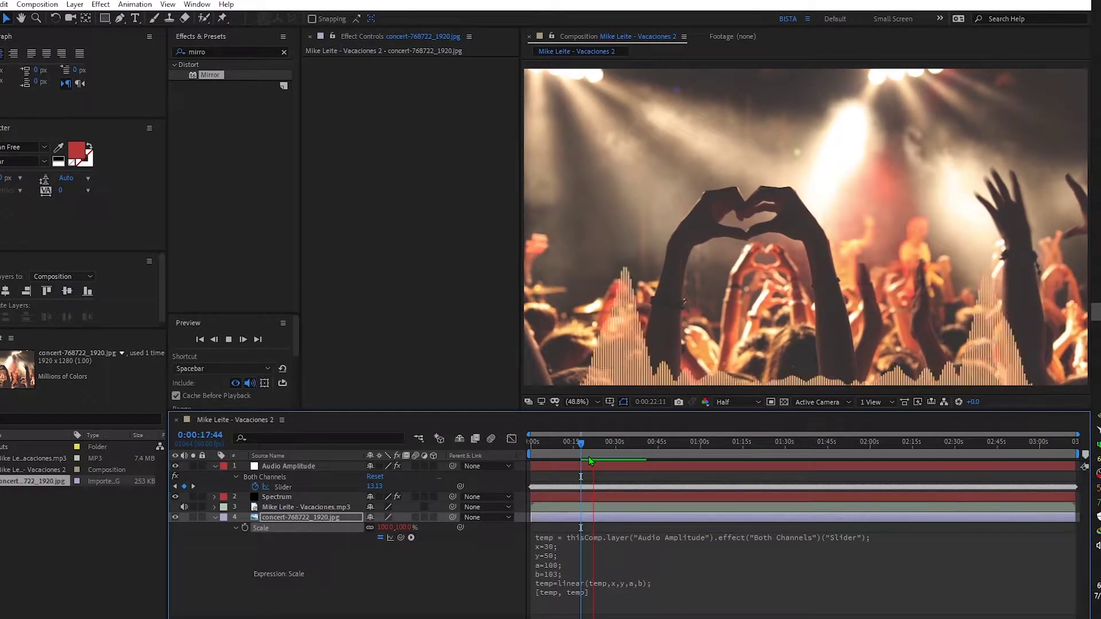
key("space")
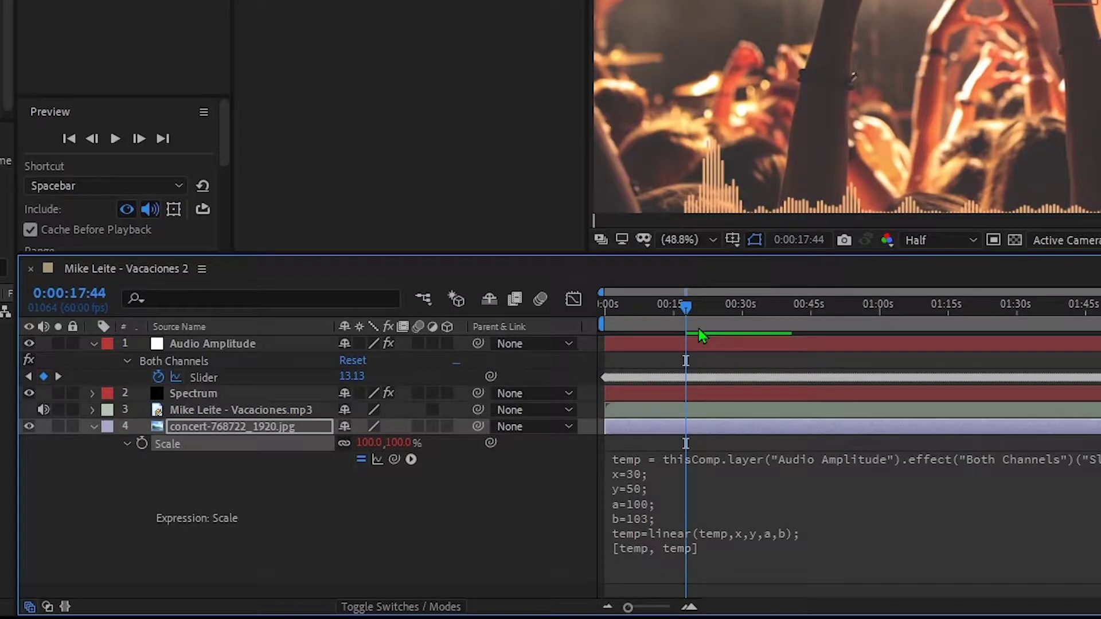
key("space")
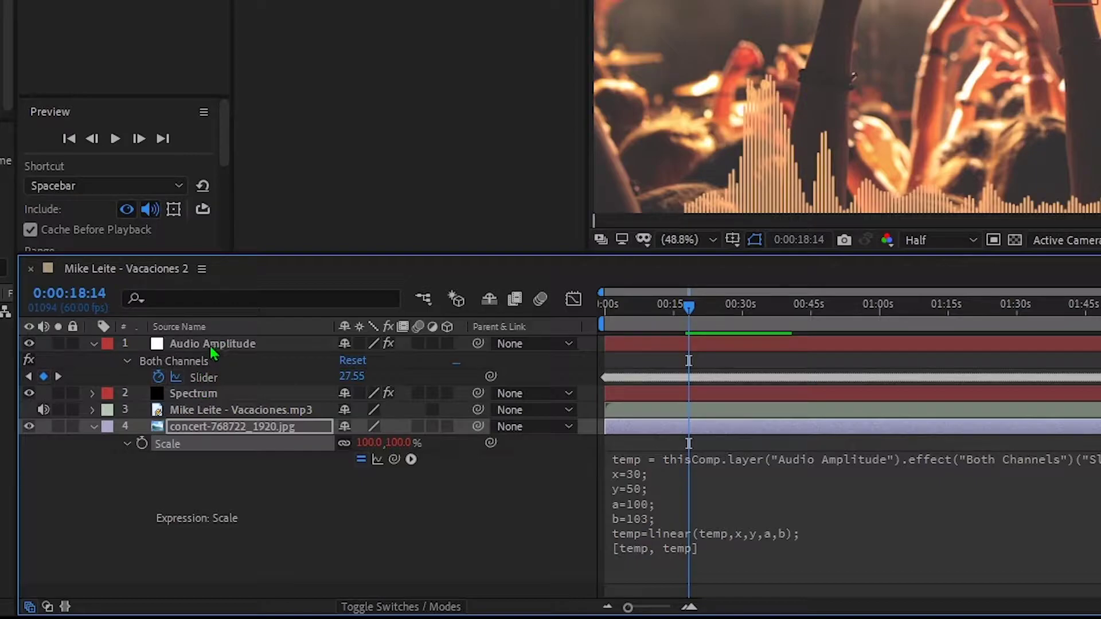
left_click(193, 393)
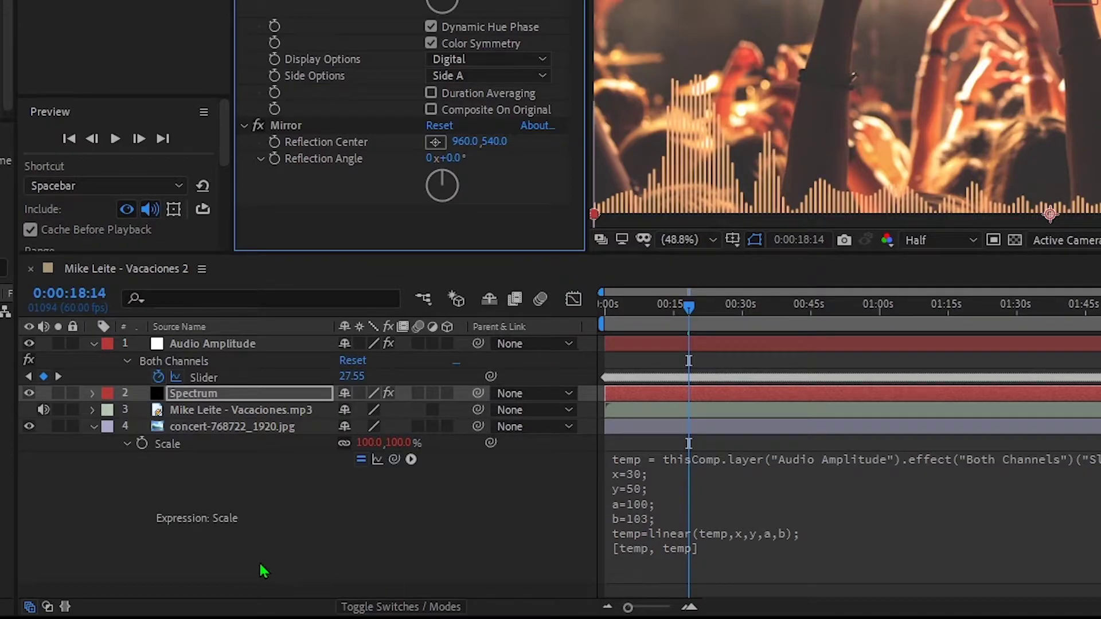
key("space")
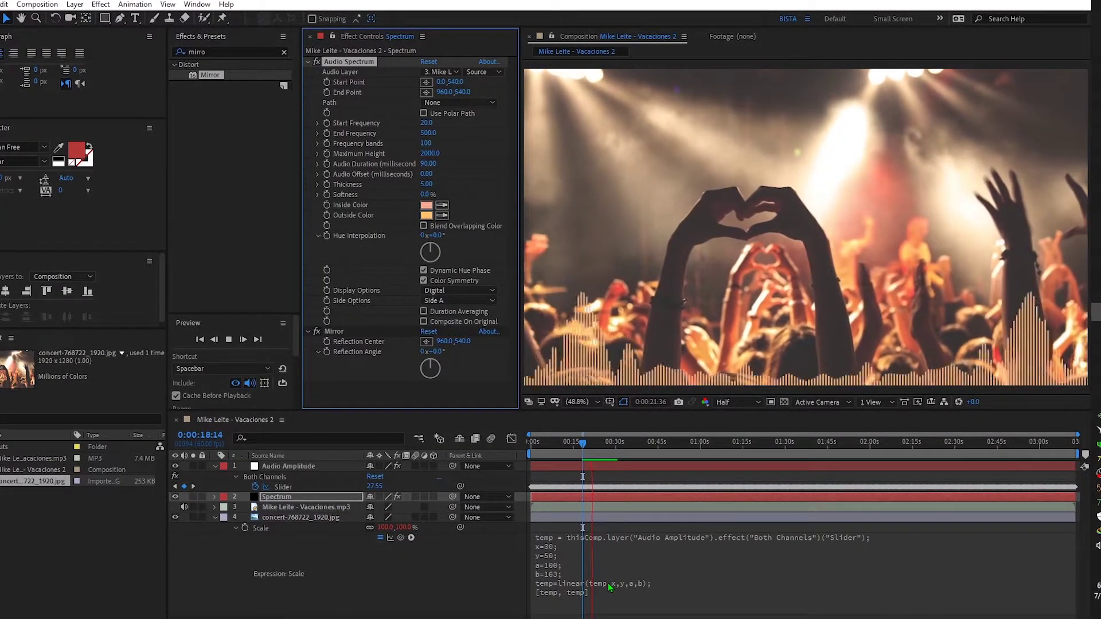
- Apply the Exposure effect from Effects & Presets to the concert photo
key("space")
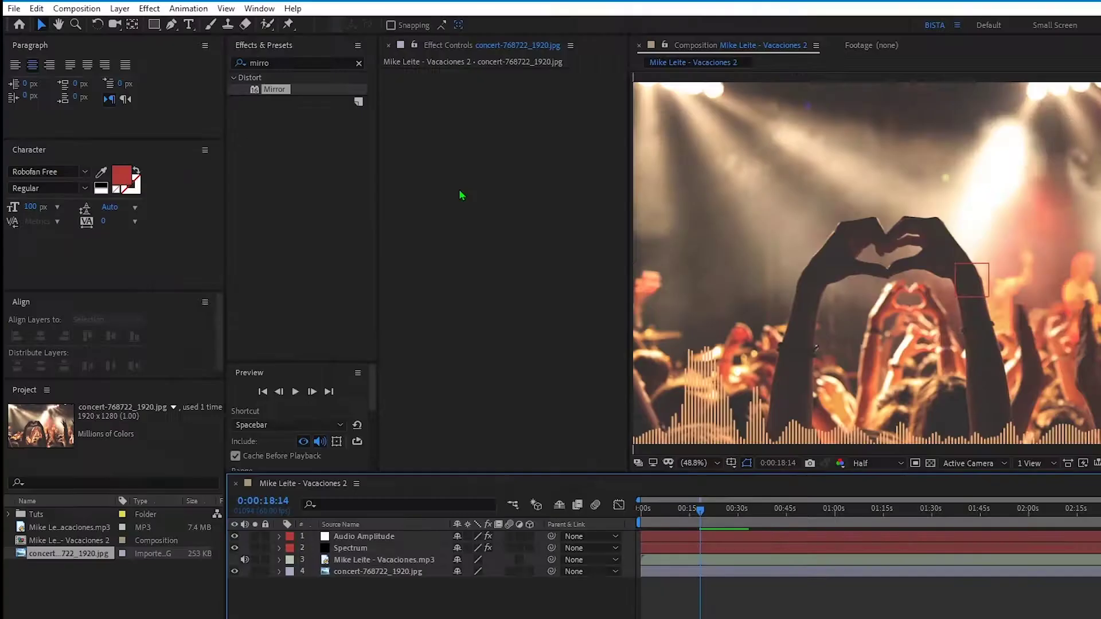
left_click(359, 63)
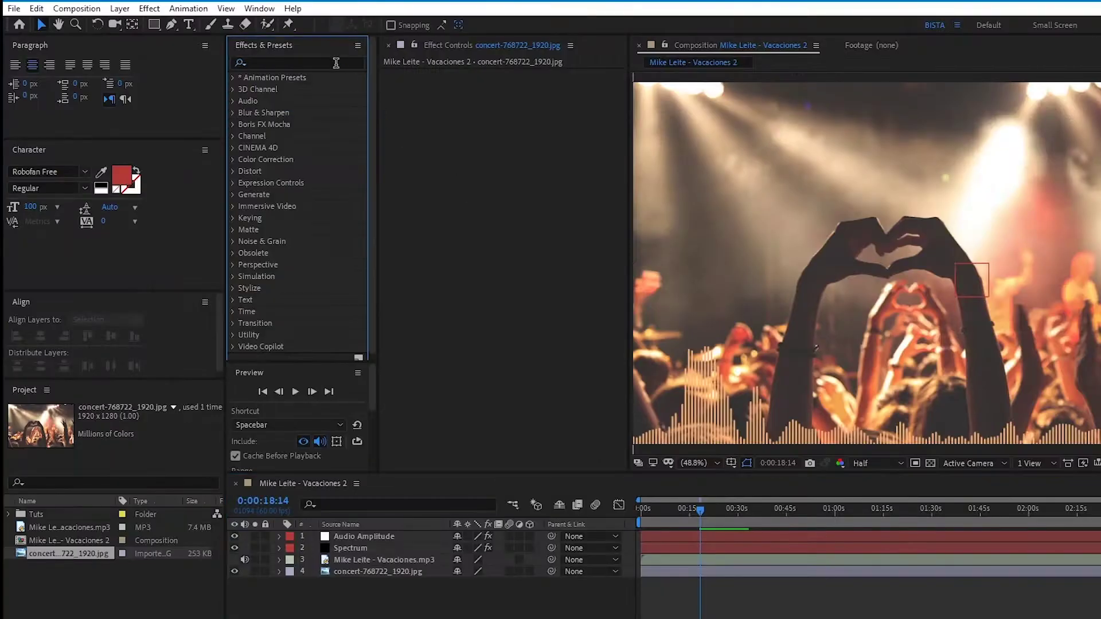
left_click(336, 64)
type("exposure")
left_click_drag(287, 182, 370, 572)
- Test the Exposure value on the photo, then return it to about zero
left_click_drag(522, 109, 530, 118)
left_click(410, 112)
left_click(410, 110)
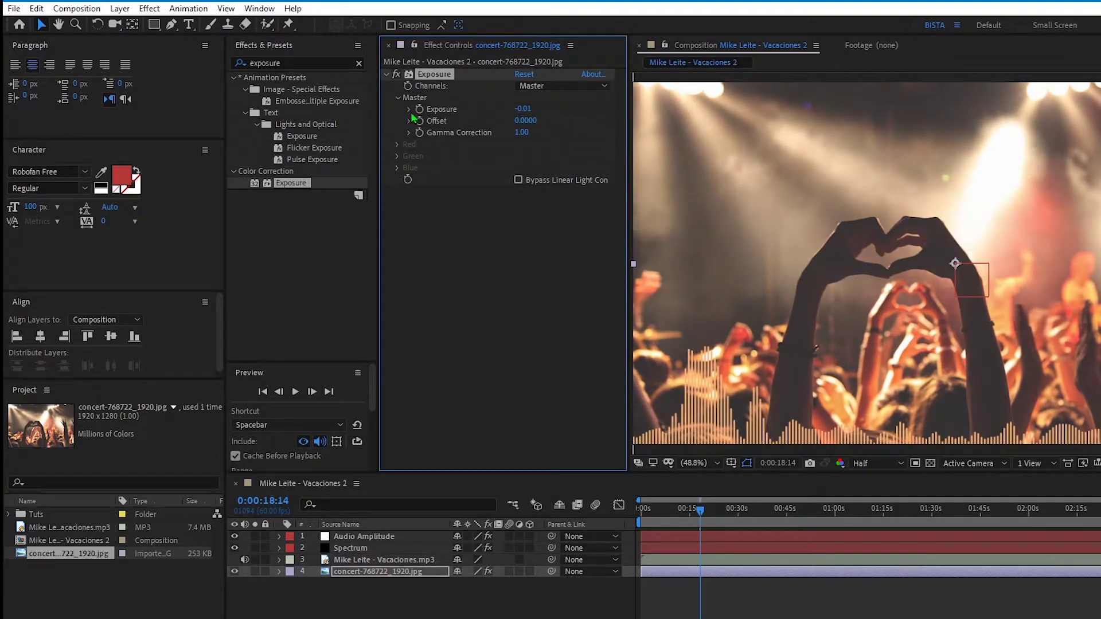
left_click(397, 145)
left_click(398, 146)
left_click_drag(520, 109, 523, 111)
- Link the photo's Exposure via expression to the Audio Amplitude Slider
left_click(279, 536)
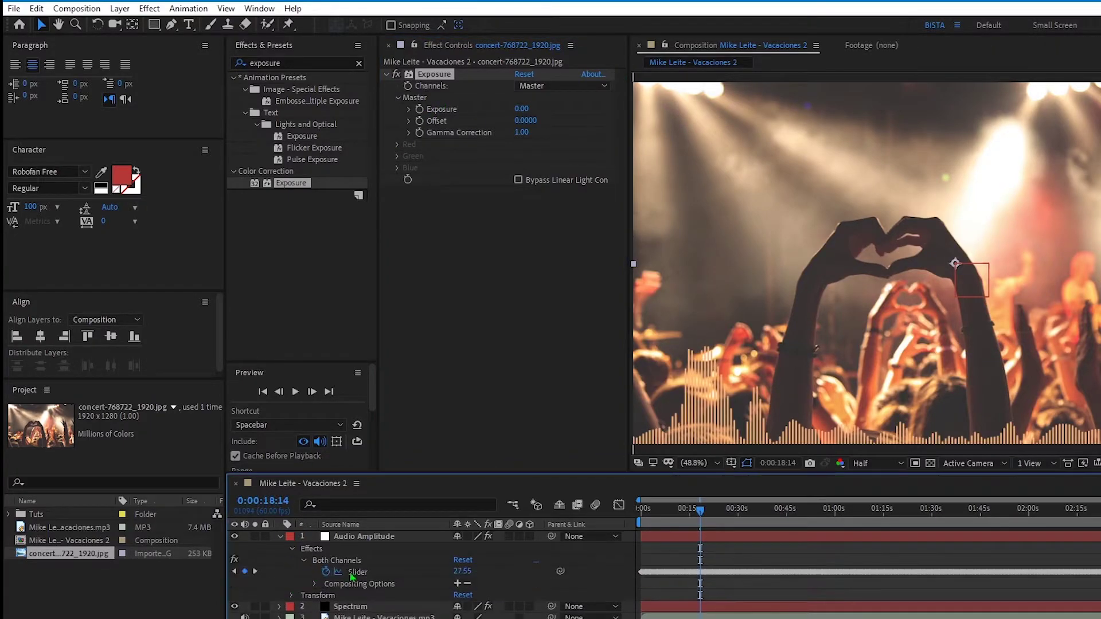
left_click(419, 109, "alt")
left_click_drag(446, 591, 318, 462)
left_click_drag(970, 595, 973, 614)
- Append linear(value,20,50,0,1) to the Exposure expression and preview the restored brightness
left_click_drag(1097, 459, 1096, 505)
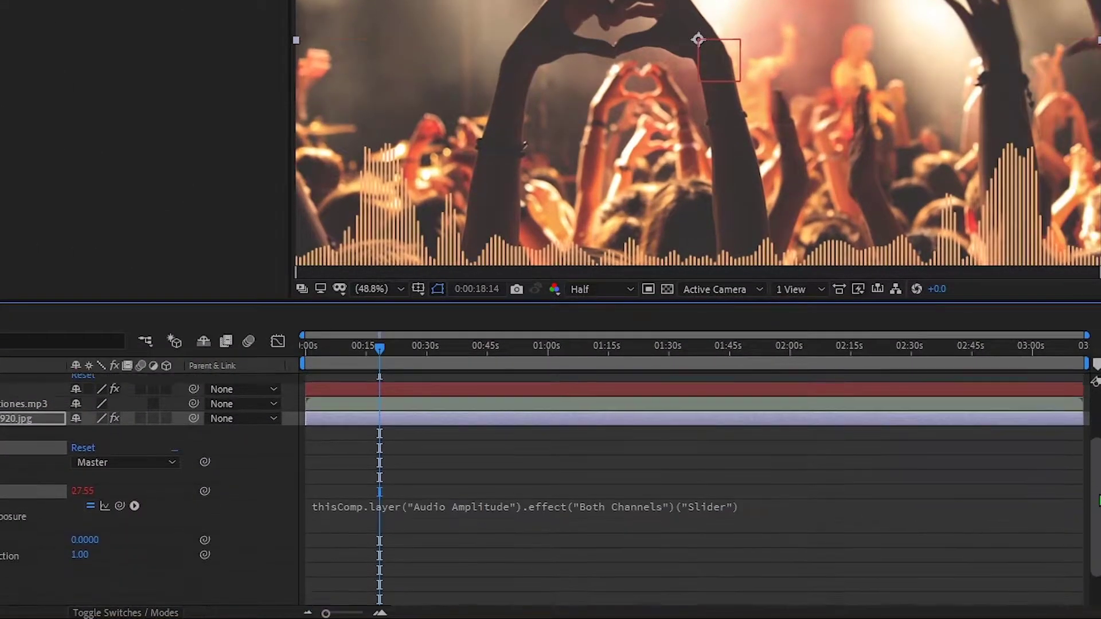
left_click(772, 494)
left_click(727, 491)
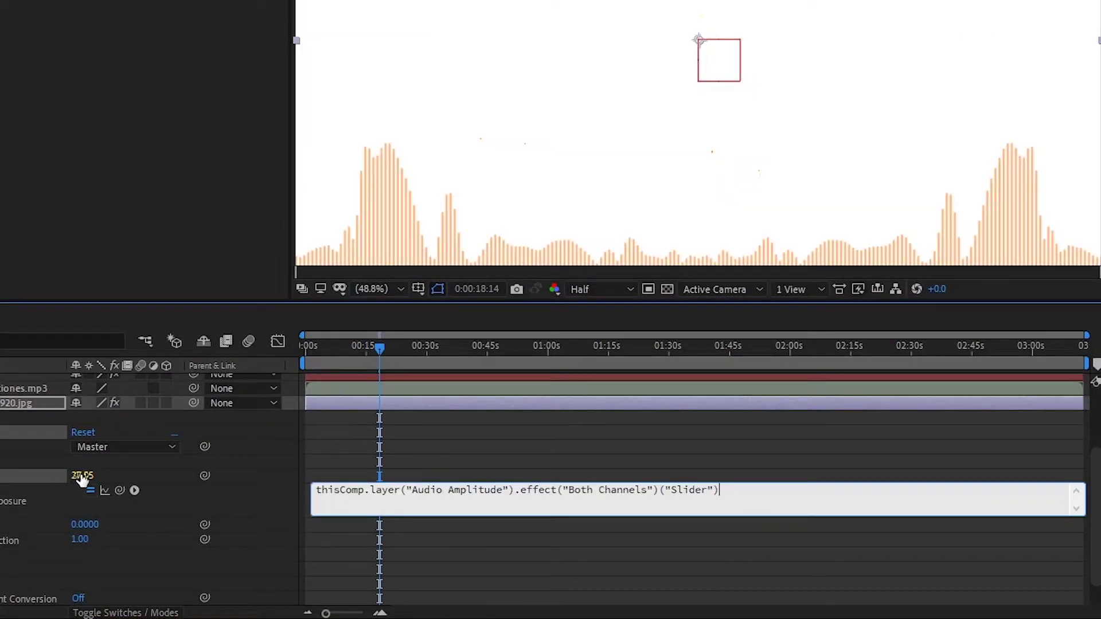
scroll(339, 467, "up", 2)
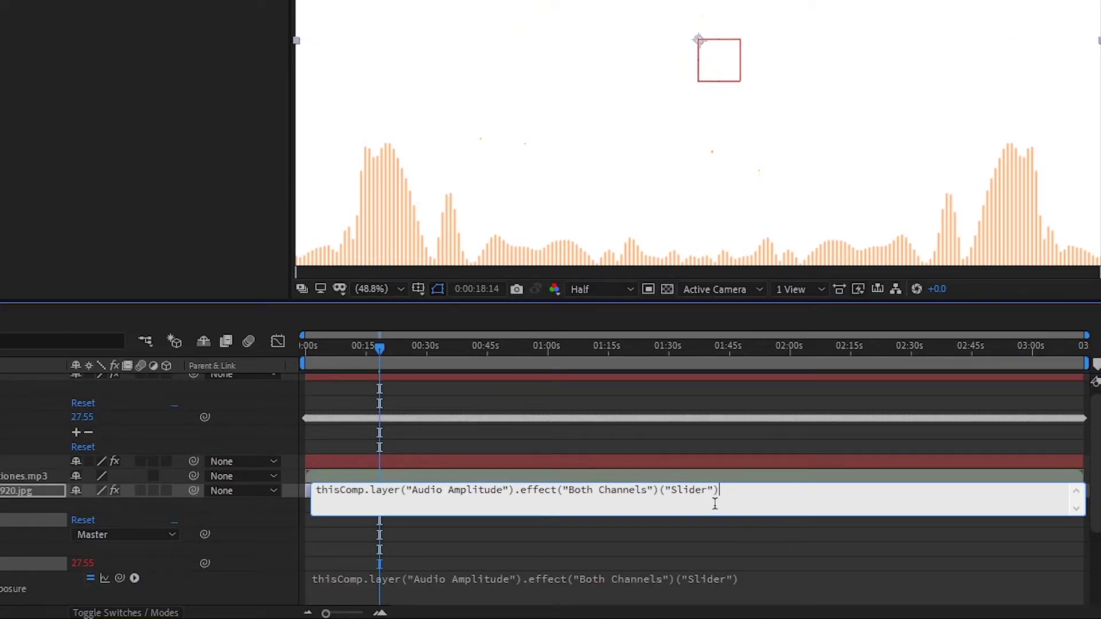
scroll(698, 550, "down", 2)
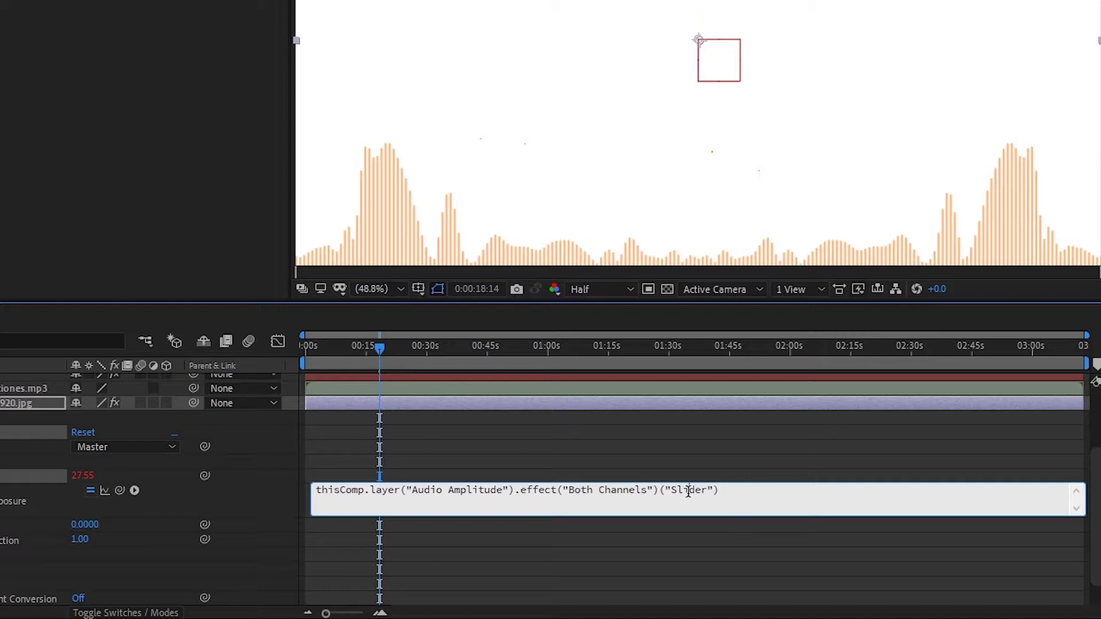
type(";")
key("Return")
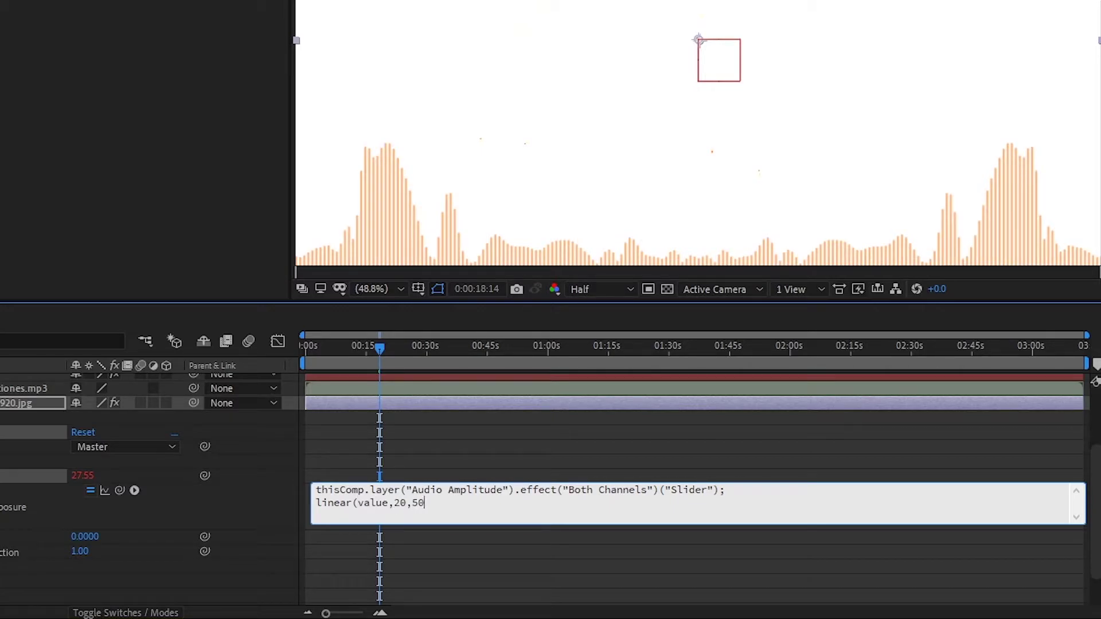
key("KP_Enter")
mouse_move(380, 351)
left_mouse_down()
mouse_move(332, 351)
mouse_move(435, 351)
mouse_move(377, 367)
left_mouse_up()
key("space")
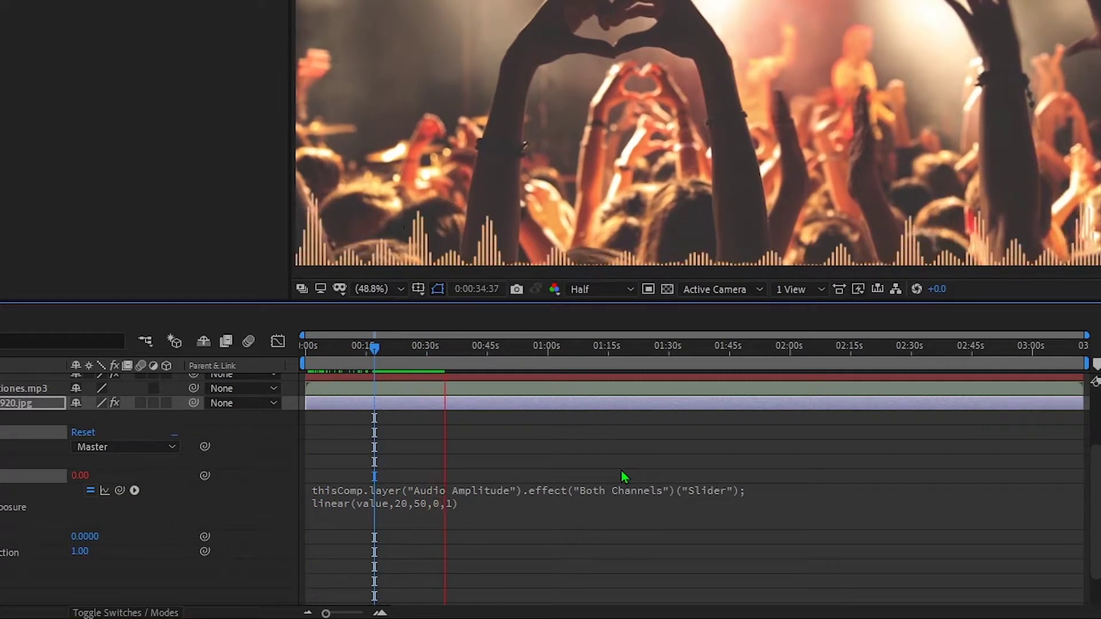
- At around 32 seconds, prefix the Exposure expression's first line with 'varX ='
left_click(411, 350)
left_click_drag(411, 350, 438, 354)
left_click(482, 502)
key("ctrl+Home")
type("varX =")
- Rewrite the remap line as varX = linear(varX,20,50,0,1), commit, and preview from 19 seconds
left_click(316, 503)
type("var X =")
key("Delete")
type("varX")
key("KP_Enter")
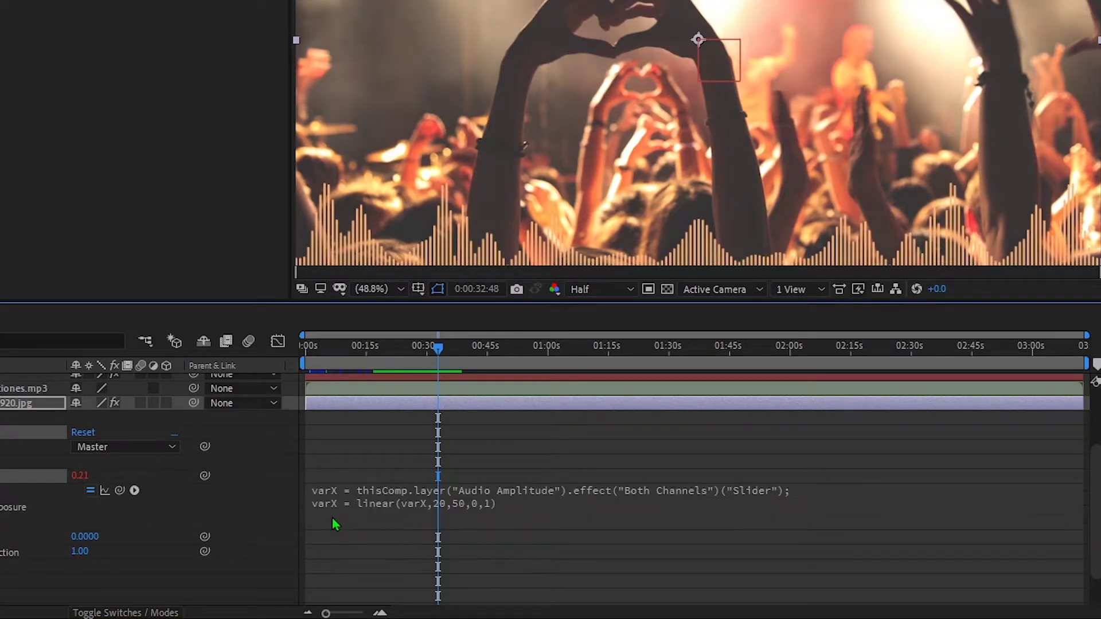
left_click(376, 357)
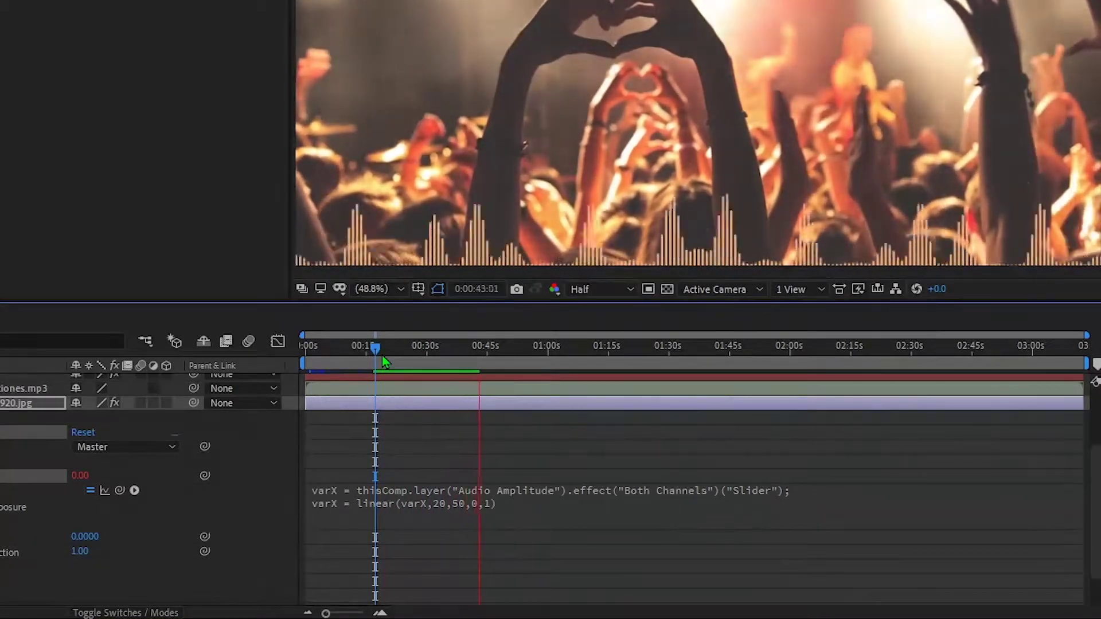
key("space")
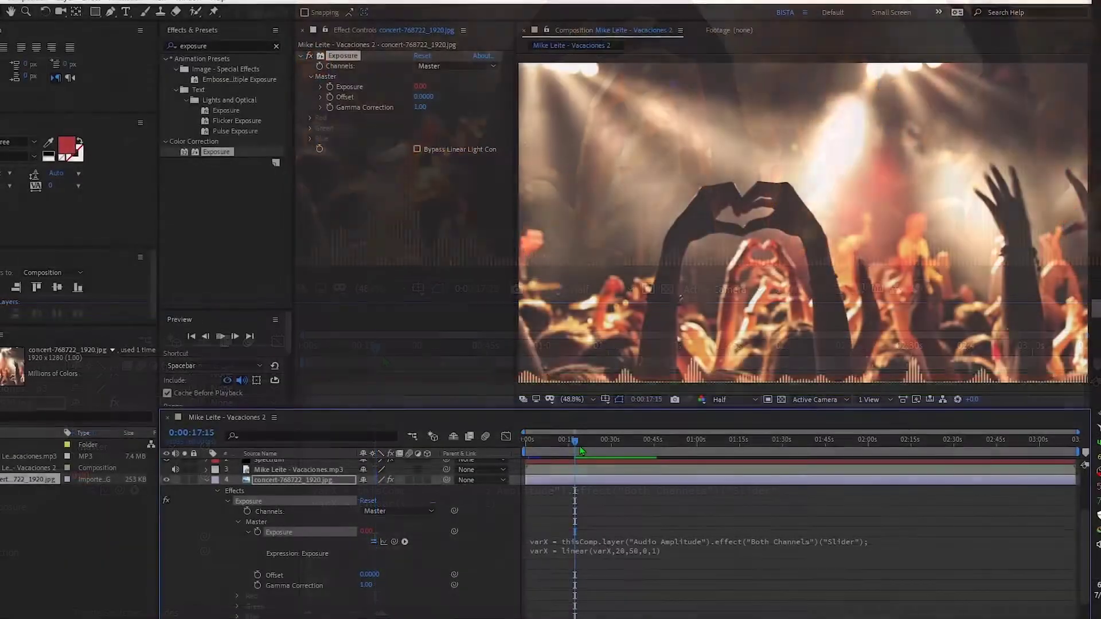
key("space")
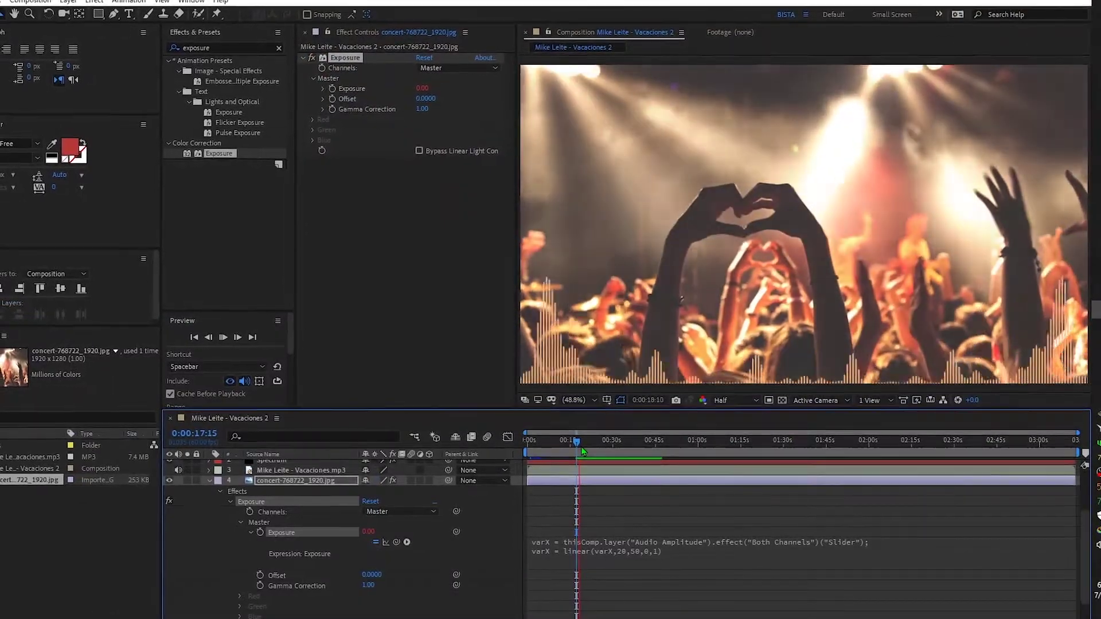